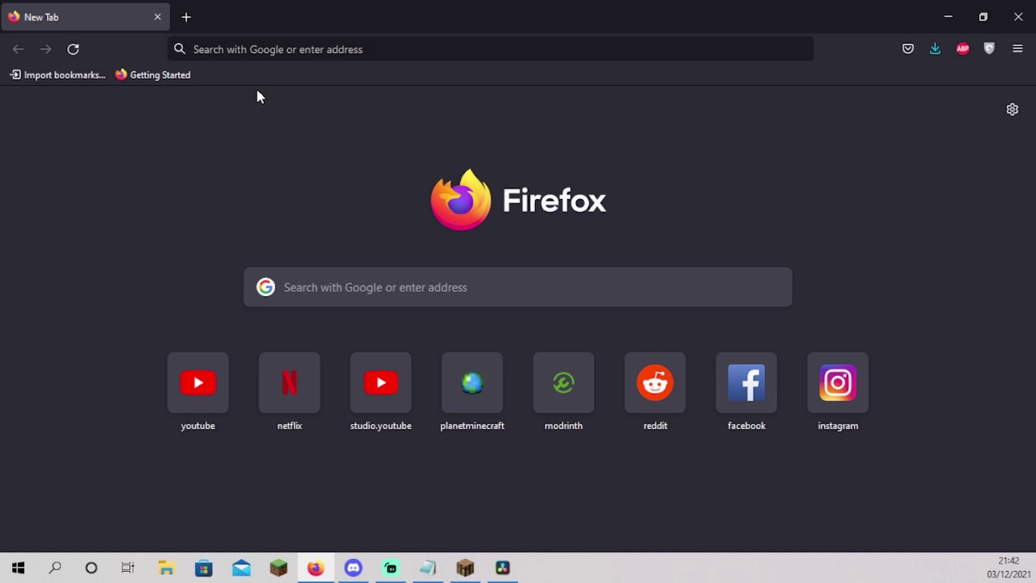
# Go to fabricmc.net and open the Fabric Loader download page.
pyautogui.click(254, 49)
pyautogui.write('fabricMC.net')
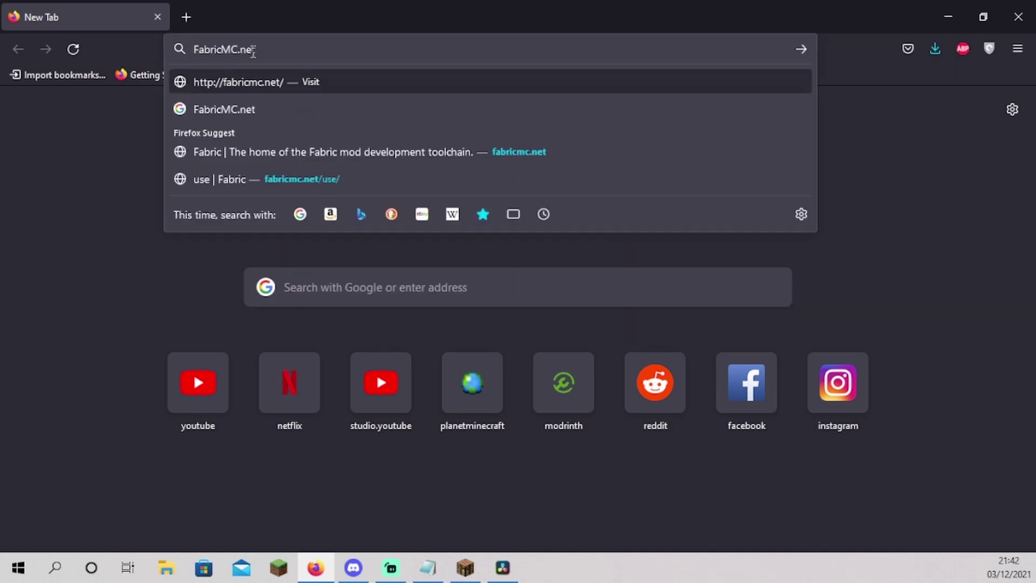
pyautogui.press('Return')
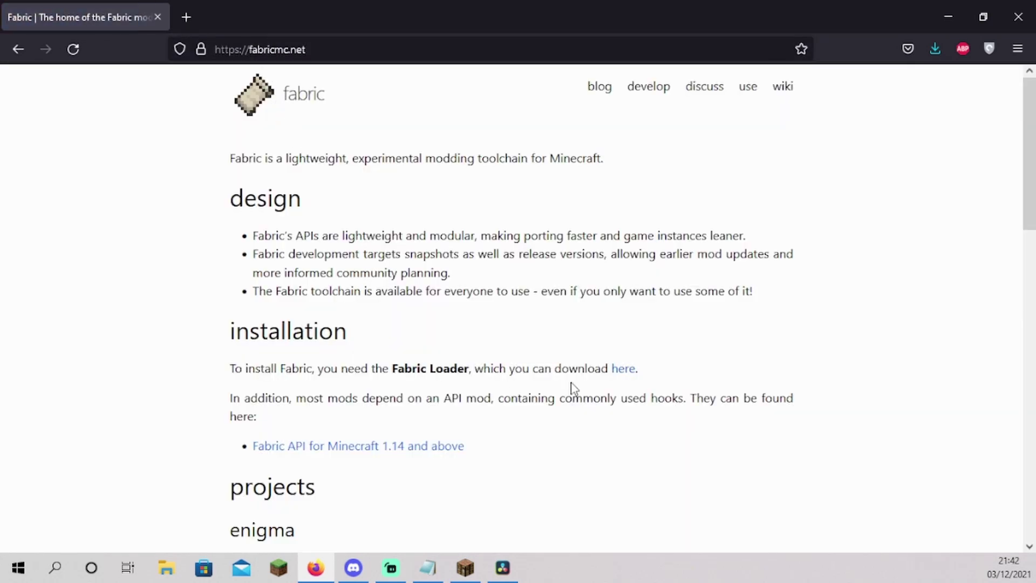
pyautogui.click(619, 372)
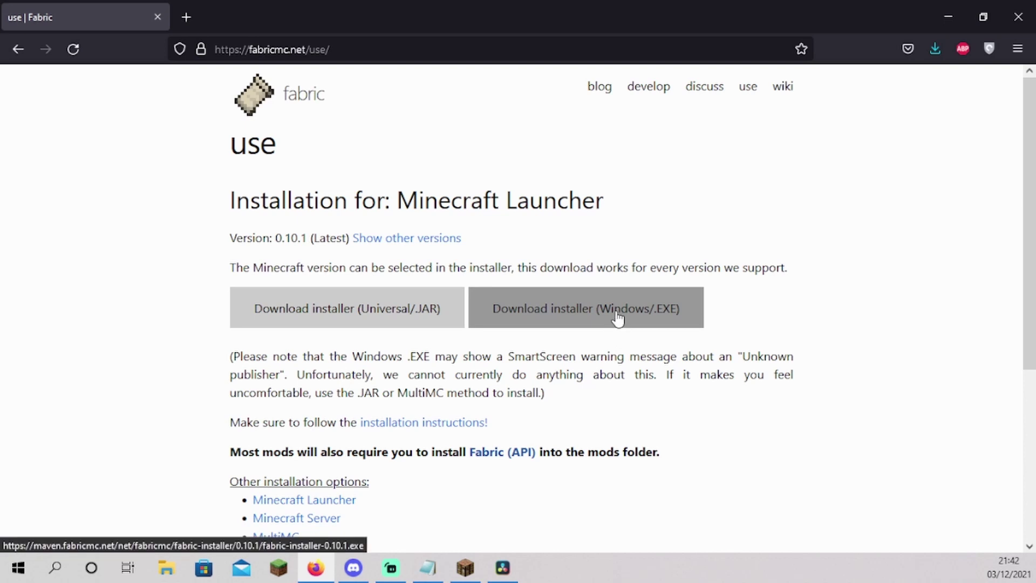
# Download the Windows .EXE version of the Fabric installer, save it and run the downloaded file.
pyautogui.click(536, 320)
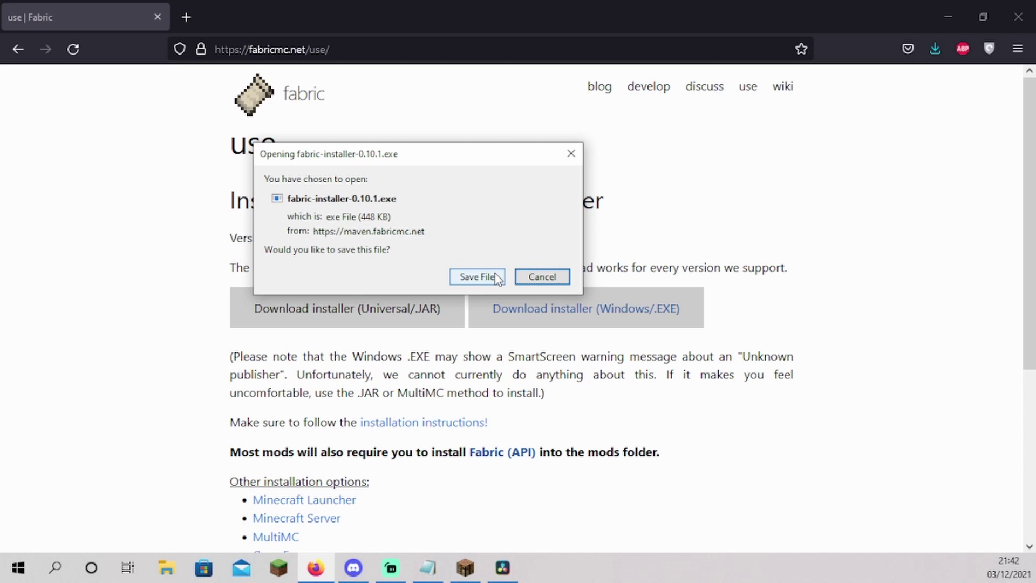
pyautogui.click(478, 277)
pyautogui.click(935, 48)
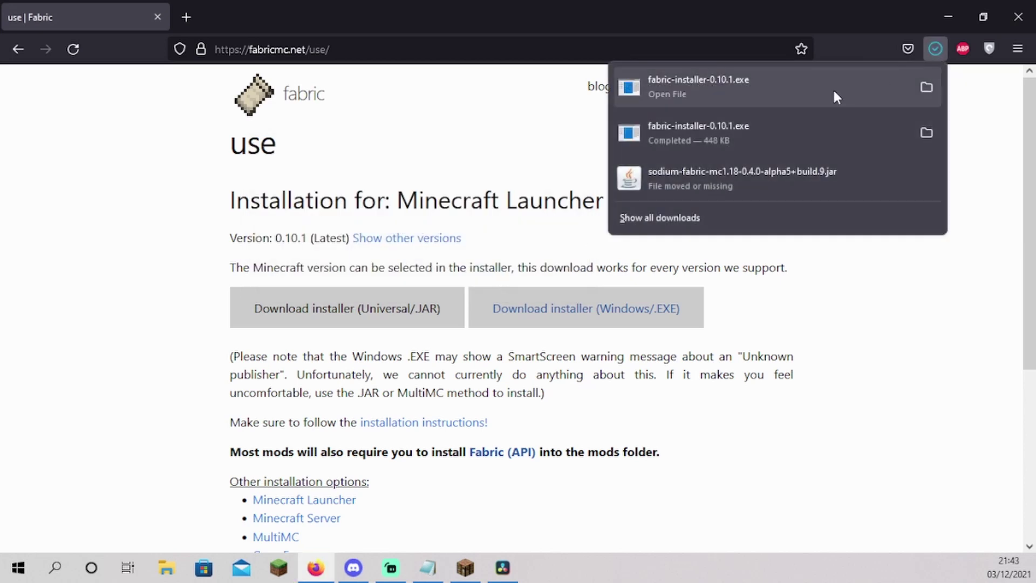
pyautogui.click(754, 81)
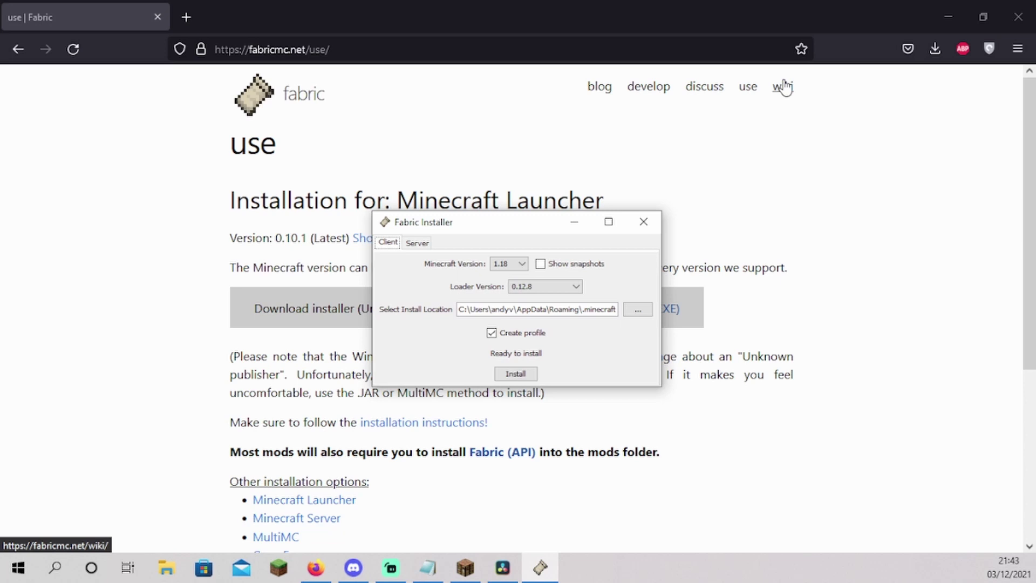
# Install the Fabric client for Minecraft version 1.18.
pyautogui.click(522, 264)
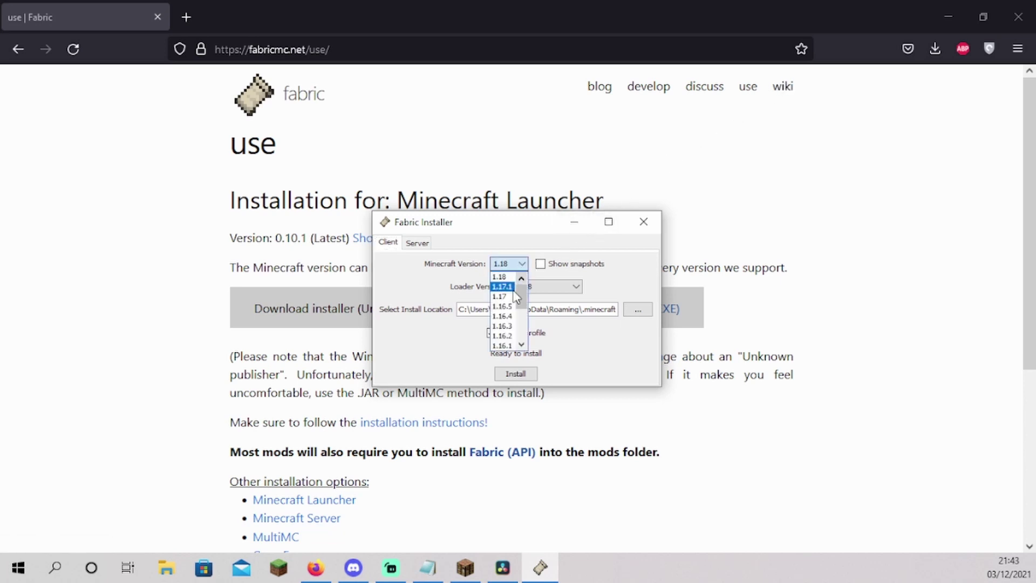
pyautogui.click(502, 277)
pyautogui.click(519, 375)
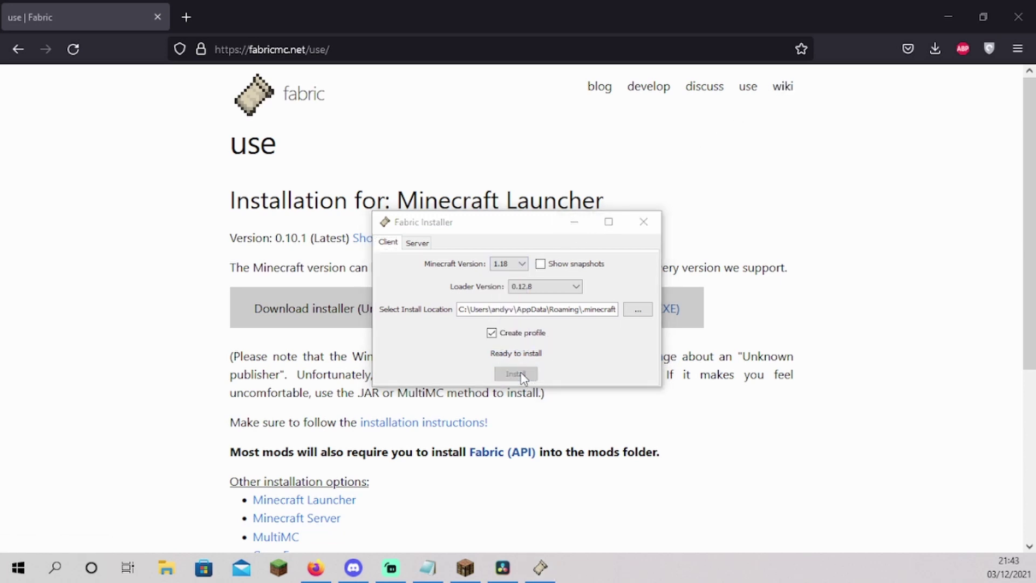
pyautogui.click(521, 358)
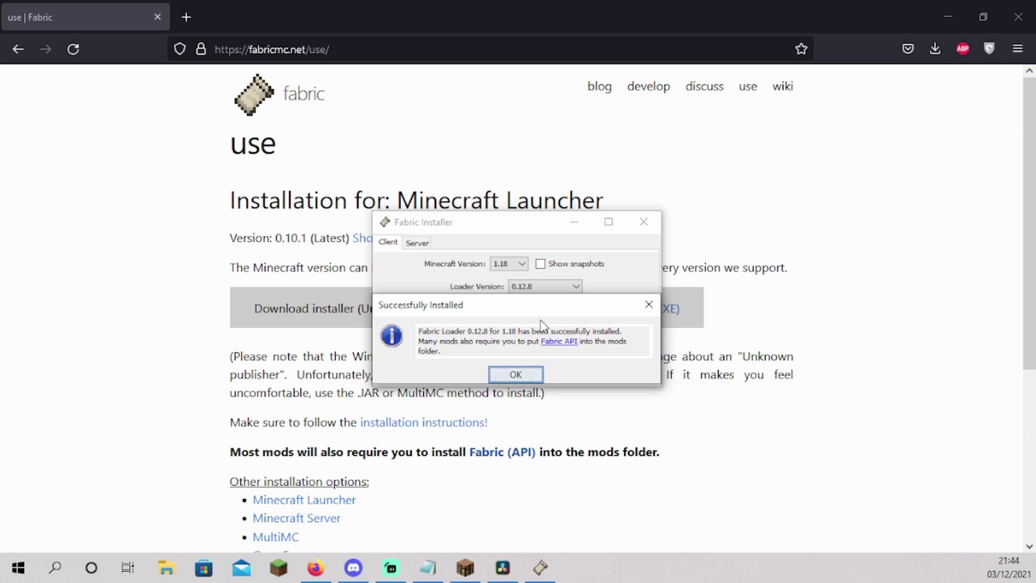
# Follow the installer's Fabric API link to CurseForge and show the full list of the mod's files.
pyautogui.click(556, 342)
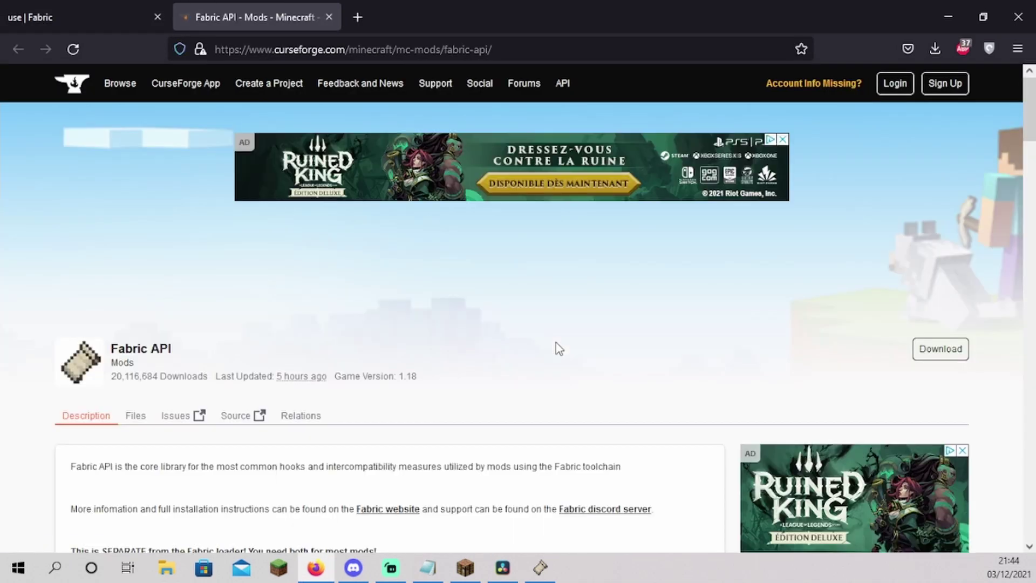
pyautogui.click(134, 423)
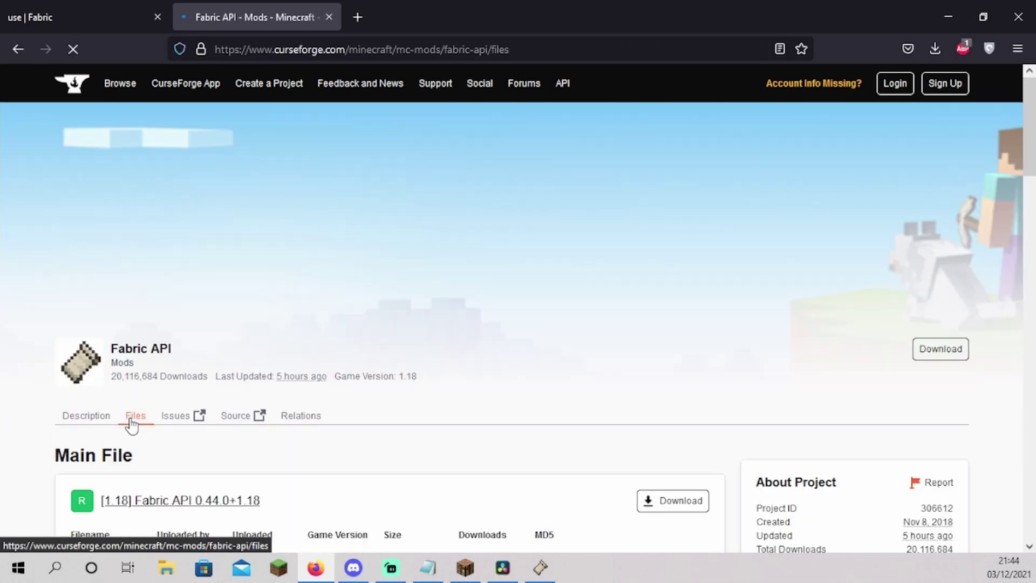
pyautogui.scroll(-5, 324, 378)
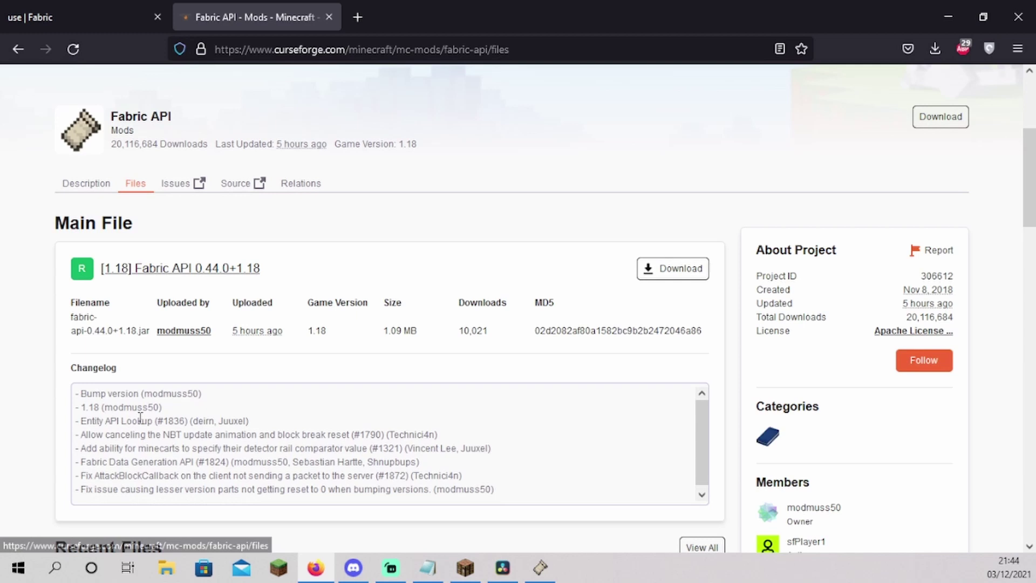
pyautogui.scroll(-4, 630, 485)
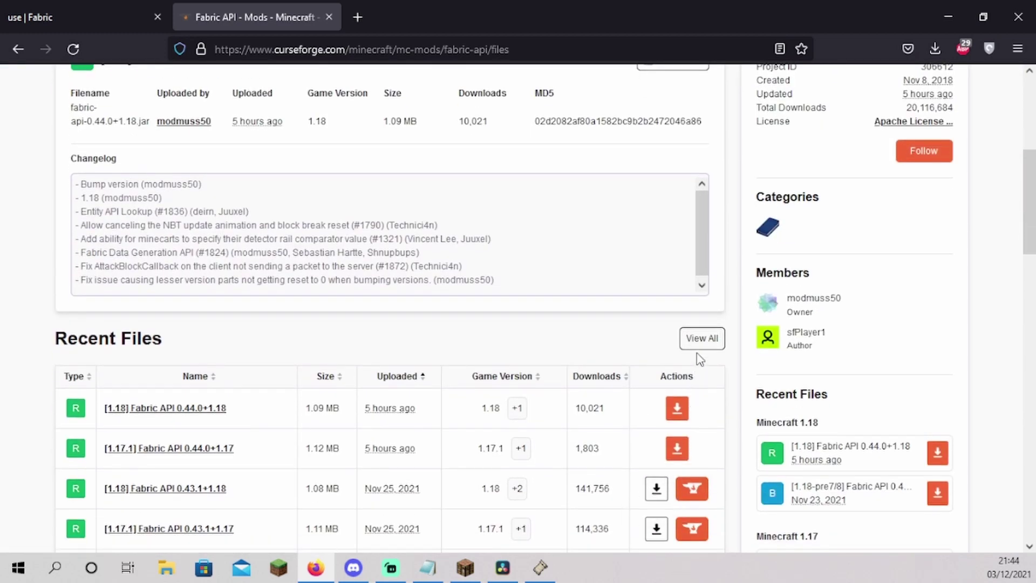
pyautogui.click(698, 346)
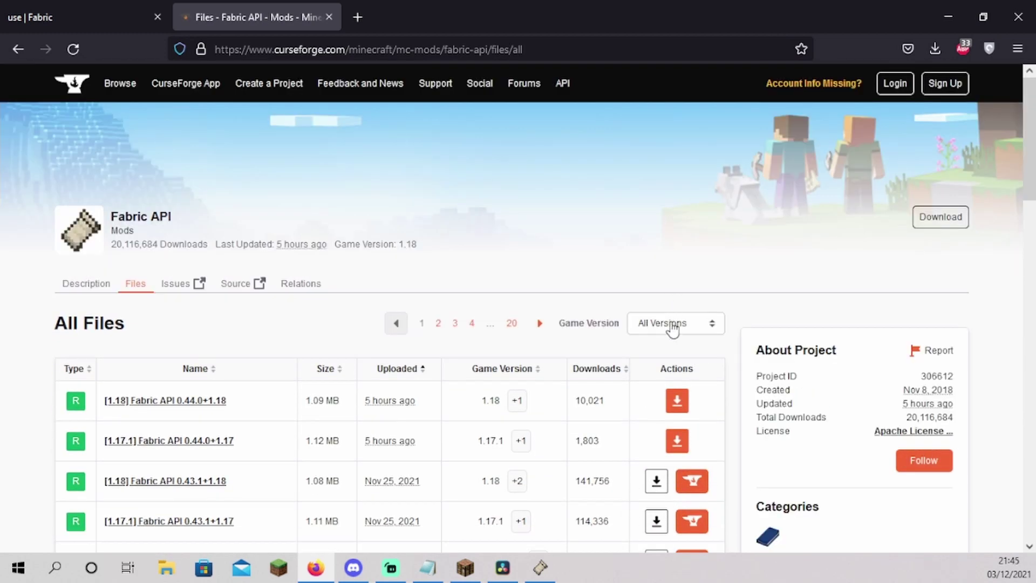
# Filter the files by Minecraft 1.18, then download and save the release Fabric API 0.44.0+1.18.
pyautogui.click(672, 324)
pyautogui.scroll(-1, 701, 302)
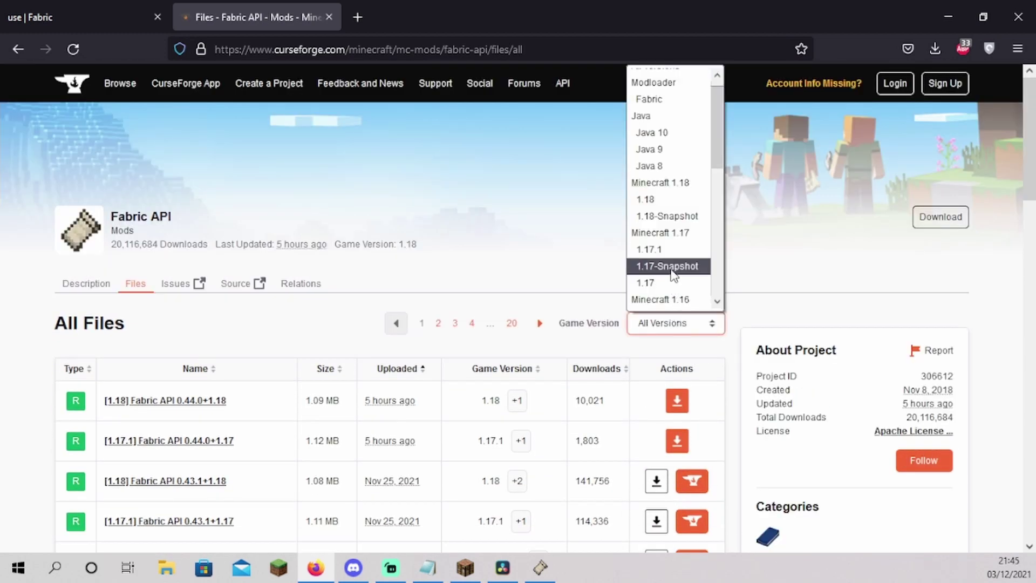
pyautogui.click(661, 182)
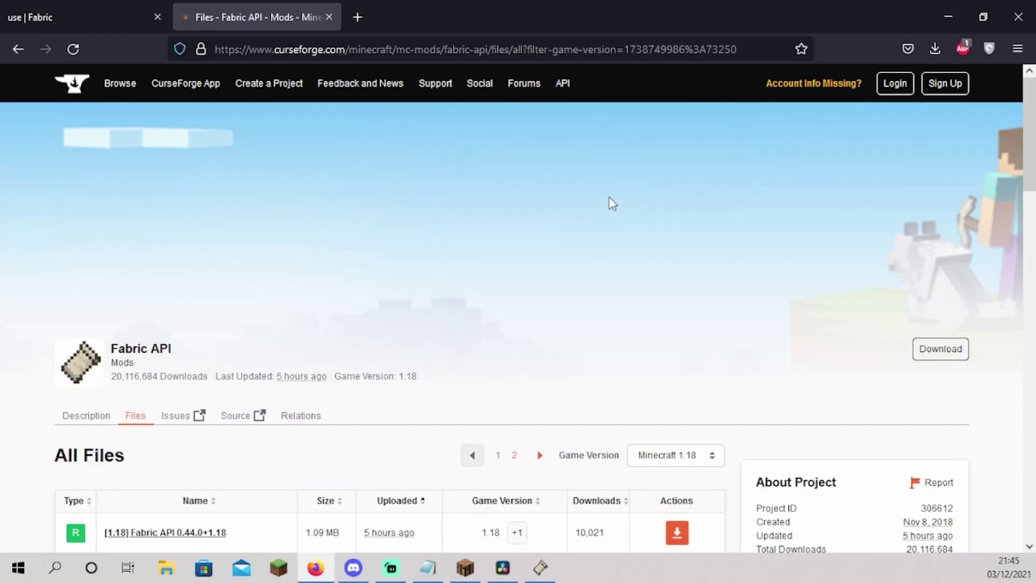
pyautogui.scroll(-6, 611, 203)
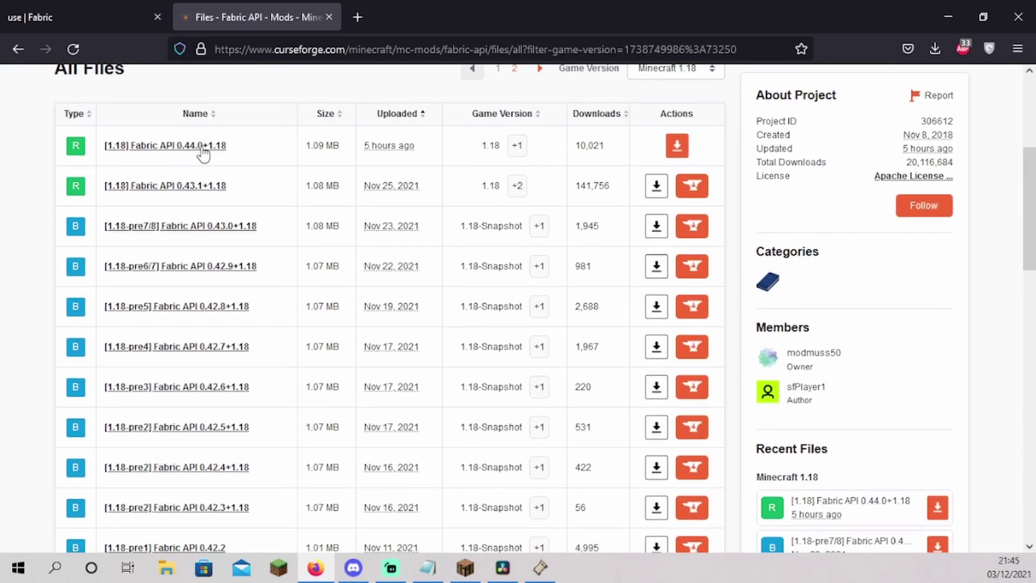
pyautogui.click(679, 150)
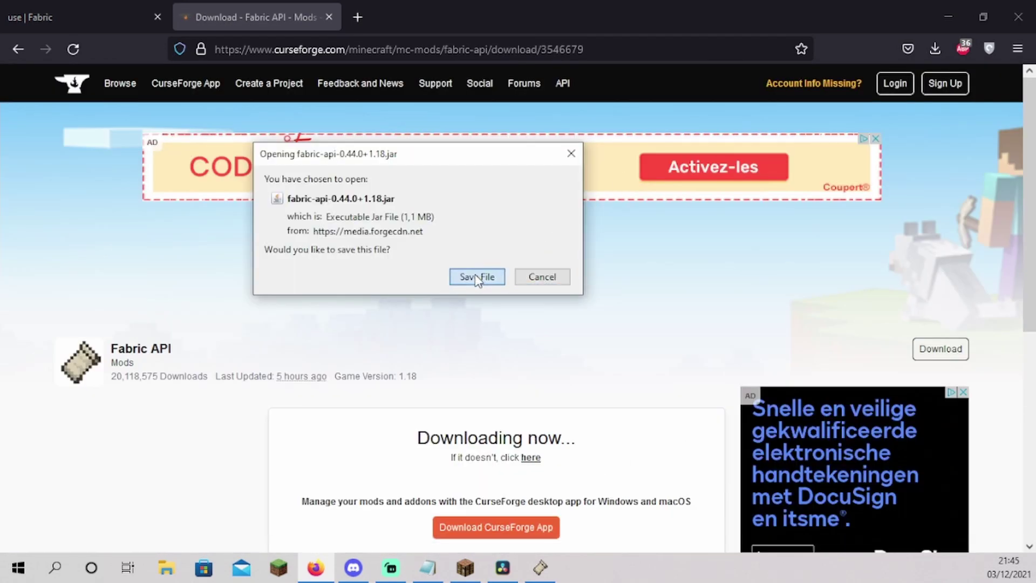
pyautogui.click(477, 277)
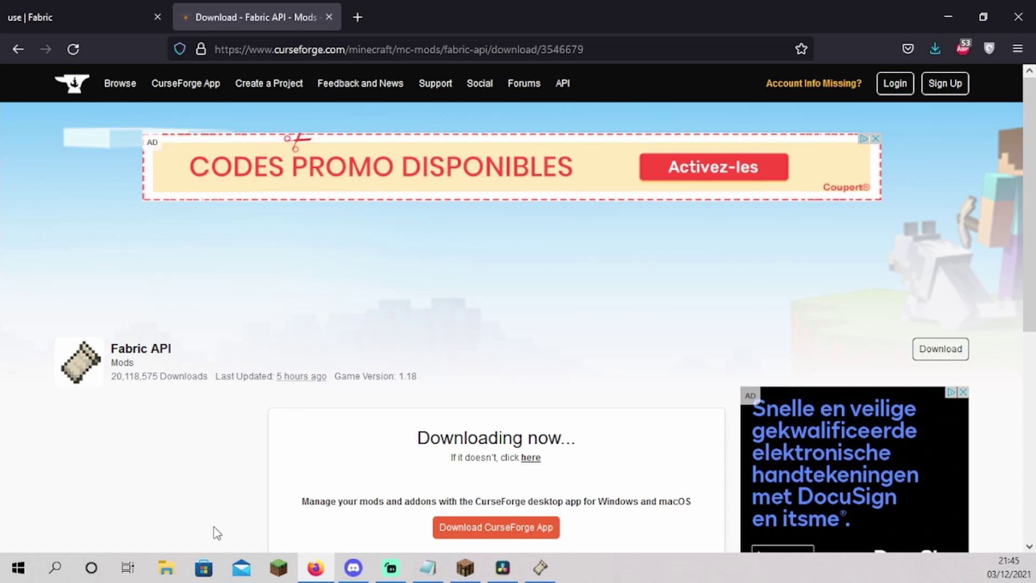
# In File Explorer, cut fabric-api-0.44.0+1.18.jar from the Downloads folder.
pyautogui.click(166, 568)
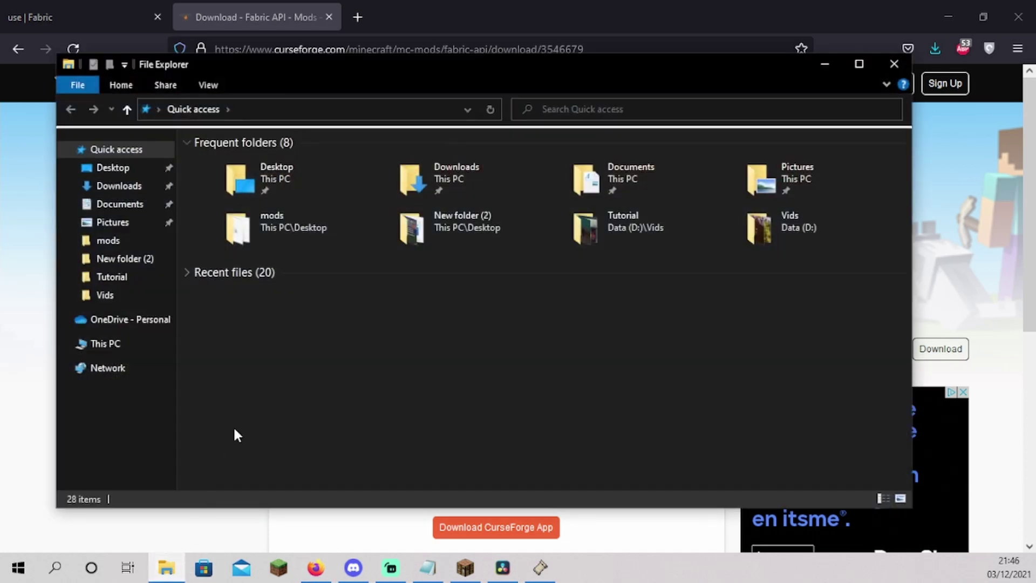
pyautogui.click(139, 189)
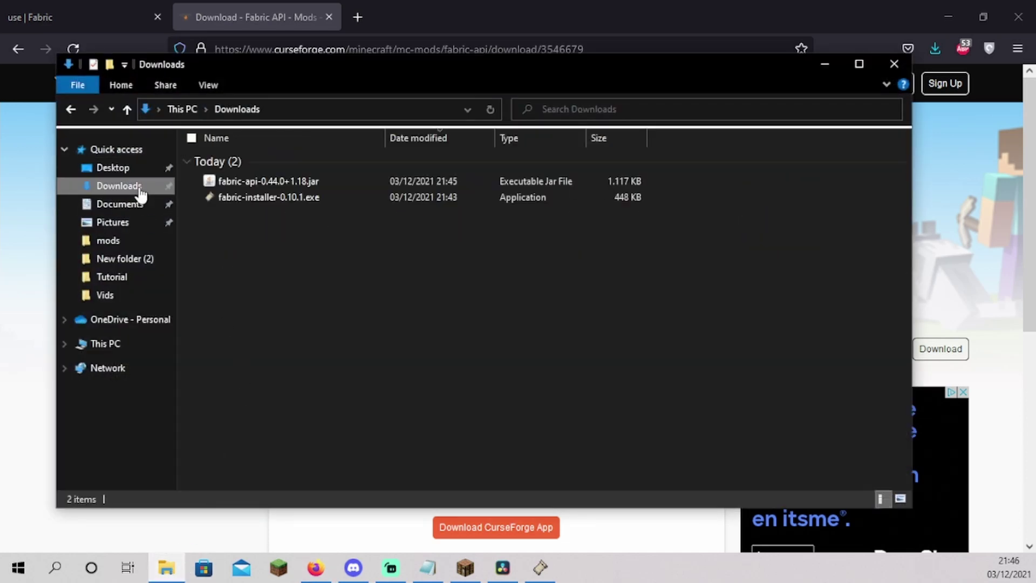
pyautogui.rightClick(258, 187)
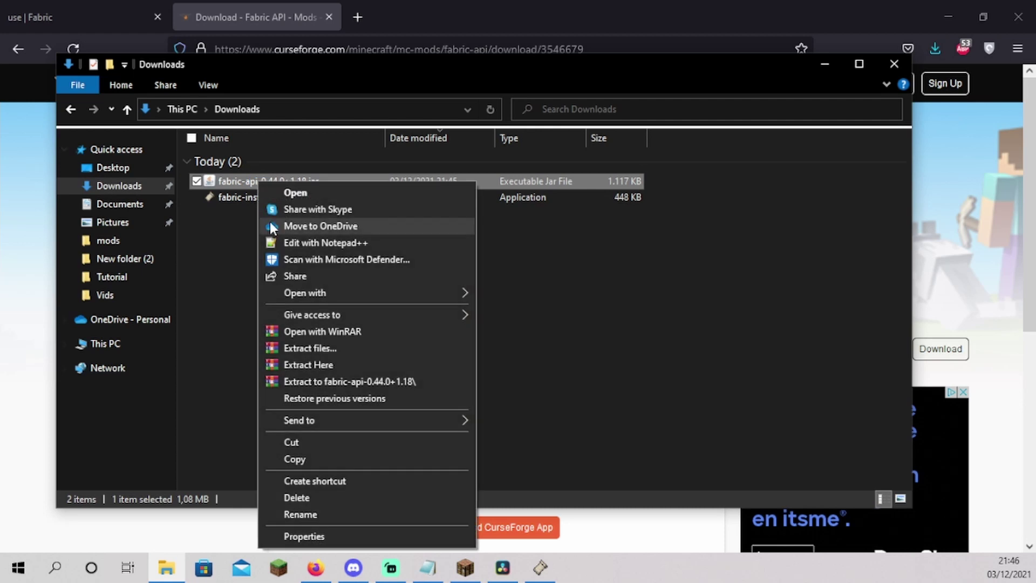
pyautogui.click(305, 446)
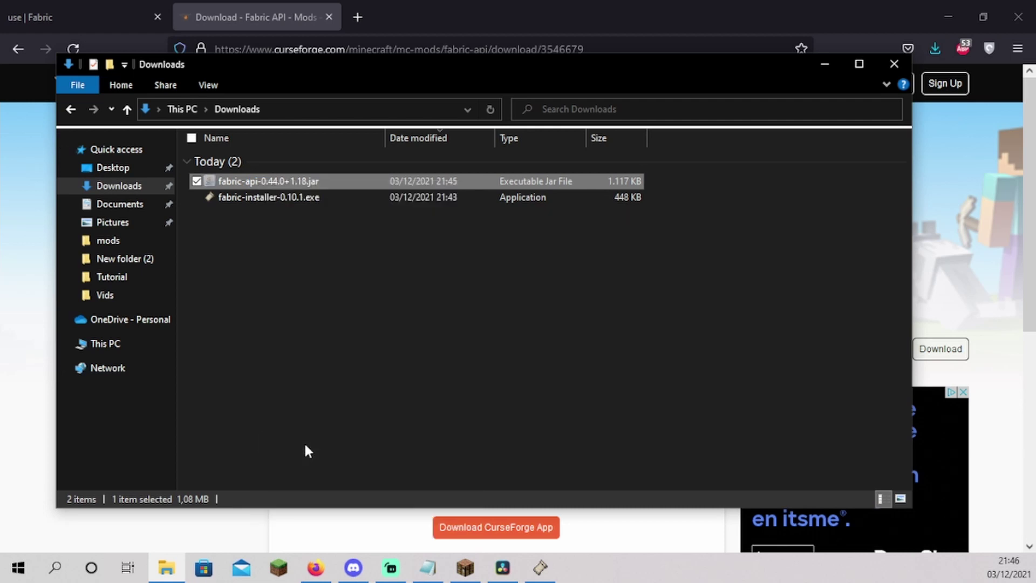
# Go to the folder %APPDATA%/.minecraft and delete the existing mods folder.
pyautogui.hotkey('alt', 'd')
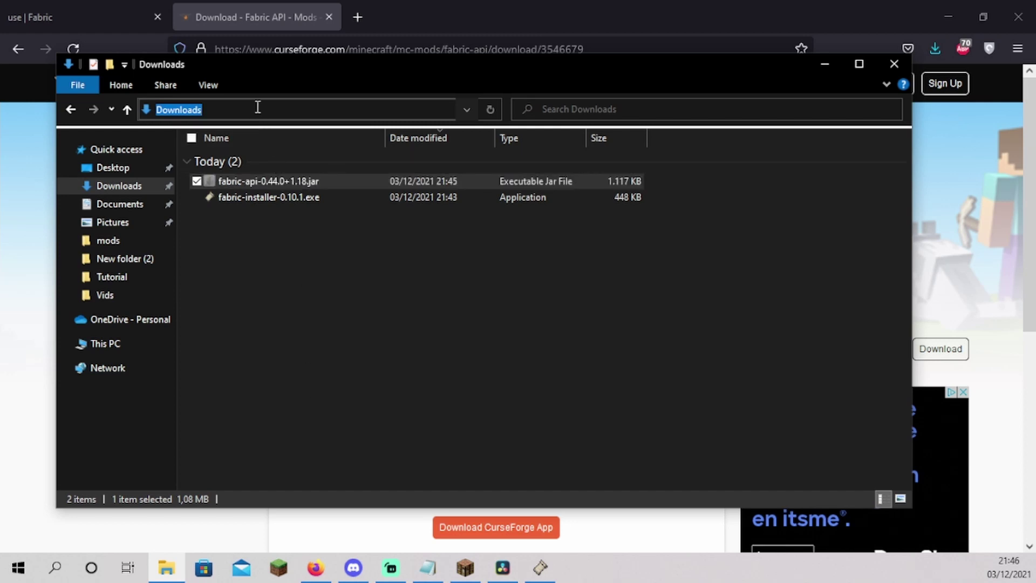
pyautogui.write('%APPDATA%/.minecraft')
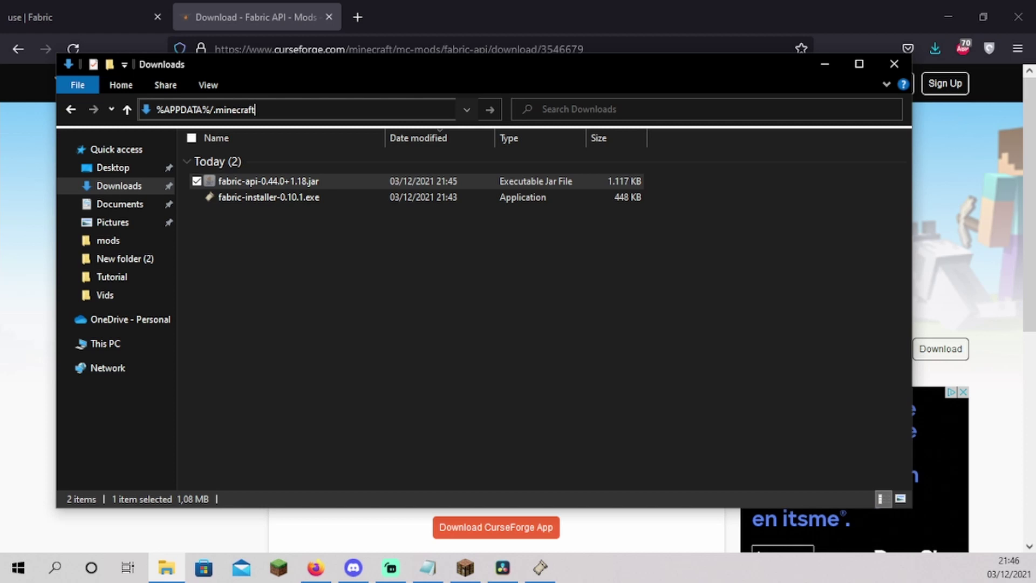
pyautogui.press('Return')
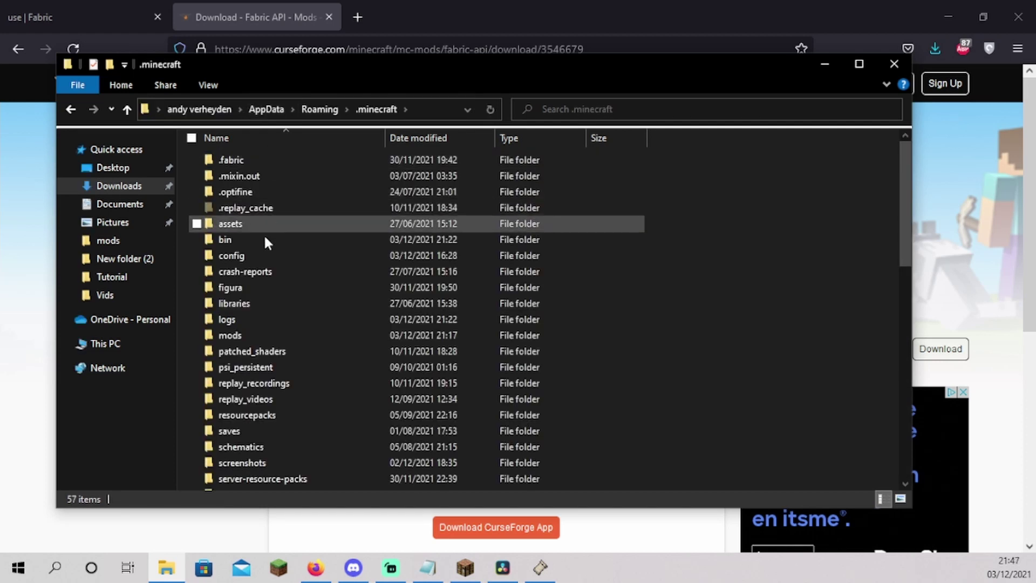
pyautogui.rightClick(239, 339)
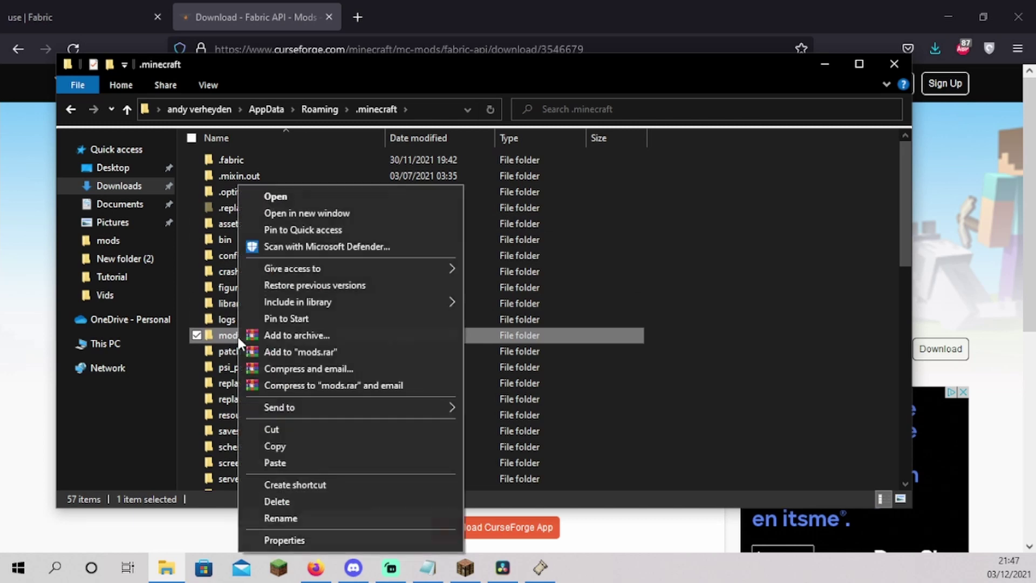
pyautogui.click(272, 501)
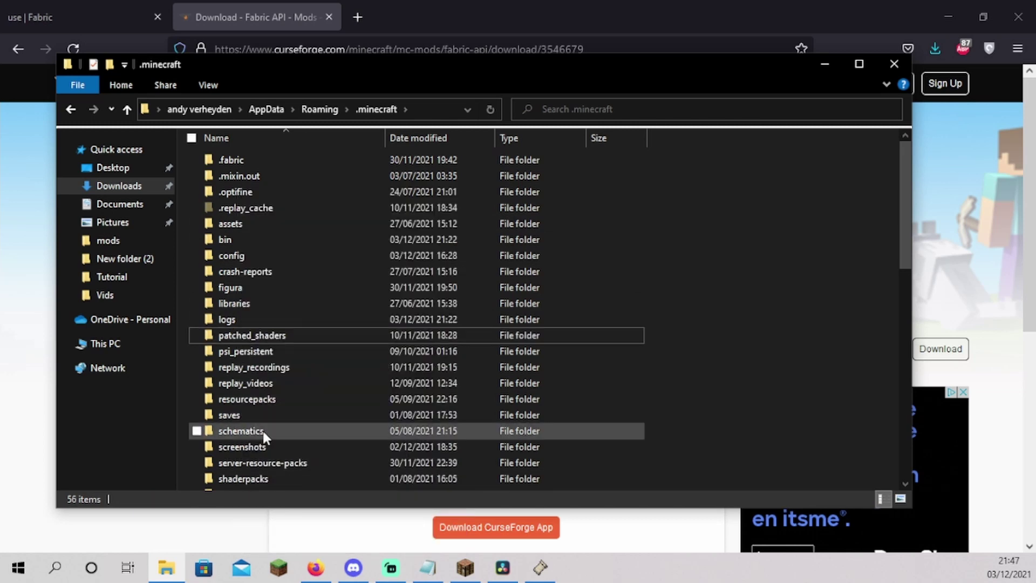
# Create a new folder named mods inside .minecraft.
pyautogui.rightClick(187, 328)
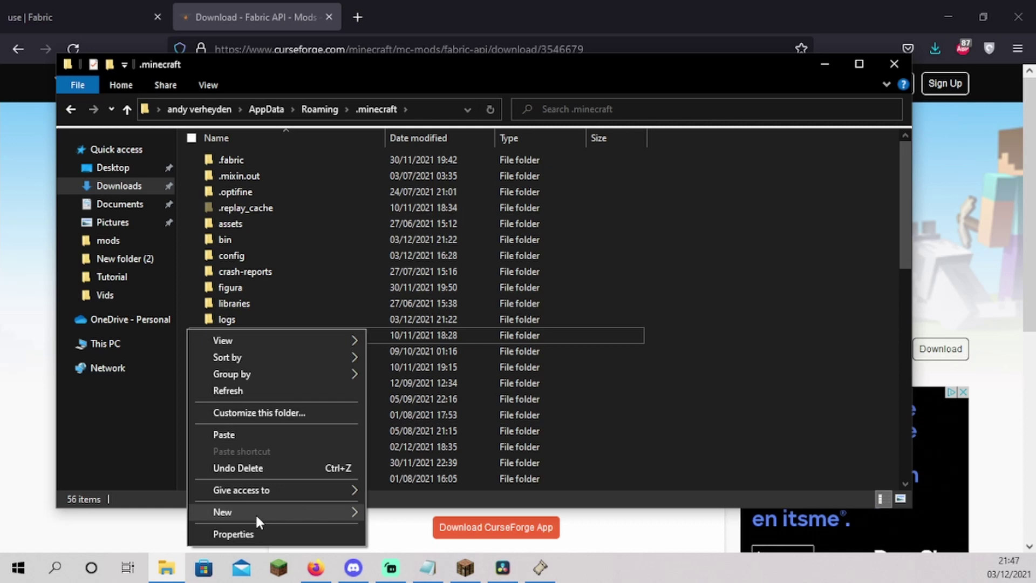
pyautogui.moveTo(255, 513)
pyautogui.click(424, 322)
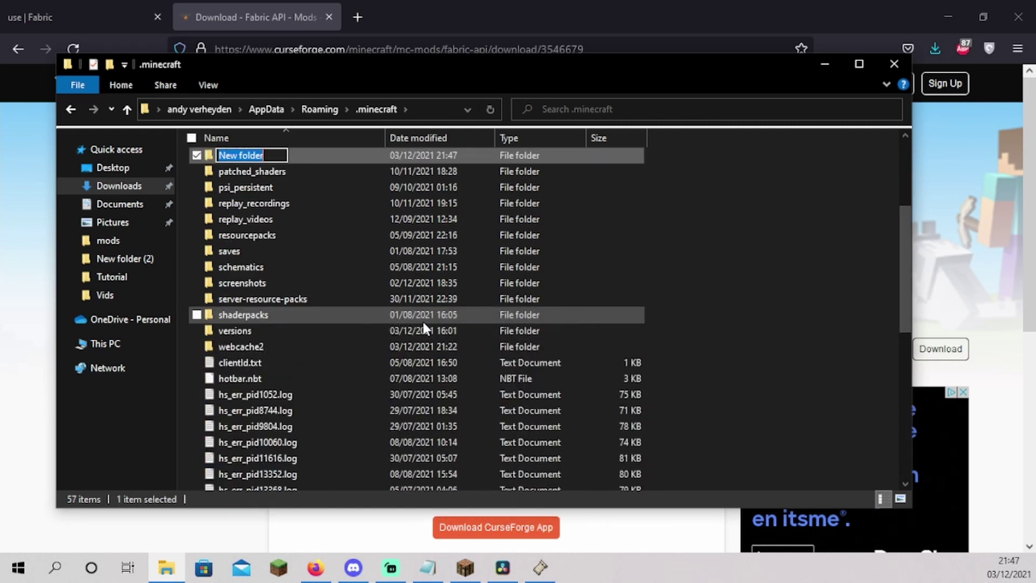
pyautogui.write('mods')
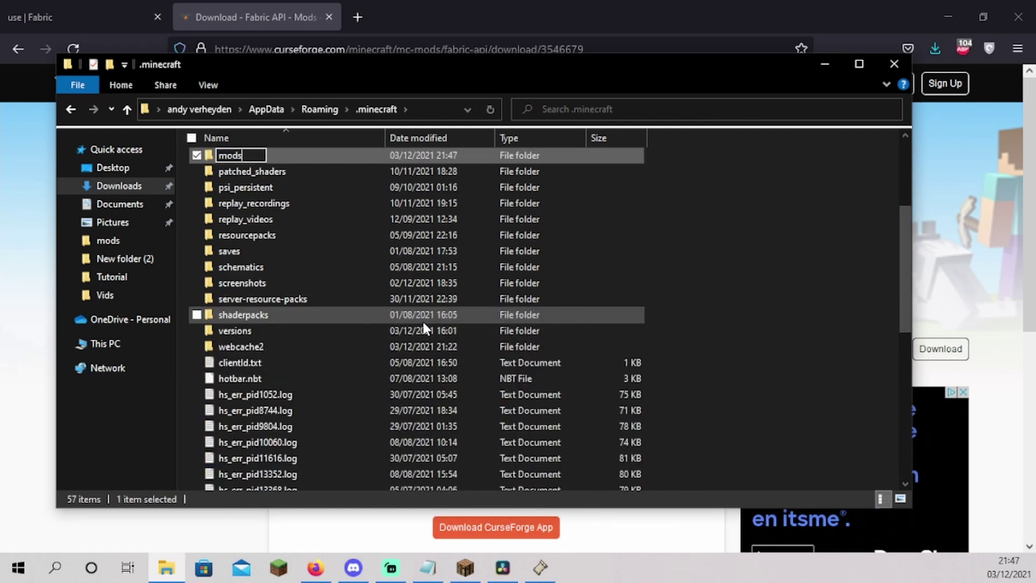
pyautogui.press('Return')
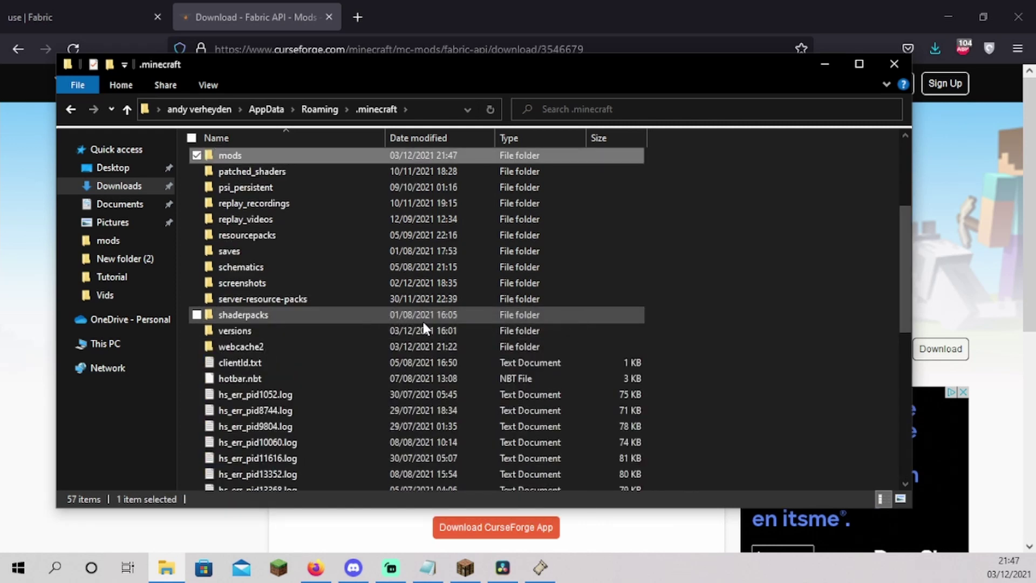
# Open the new mods folder and paste the cut Fabric API jar into it.
pyautogui.doubleClick(299, 154)
pyautogui.rightClick(286, 193)
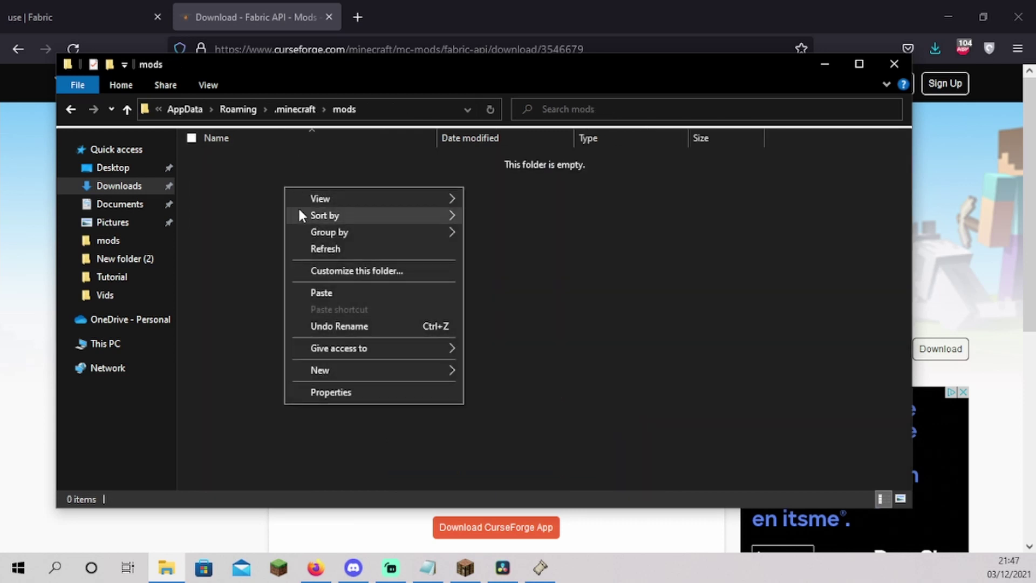
pyautogui.click(340, 294)
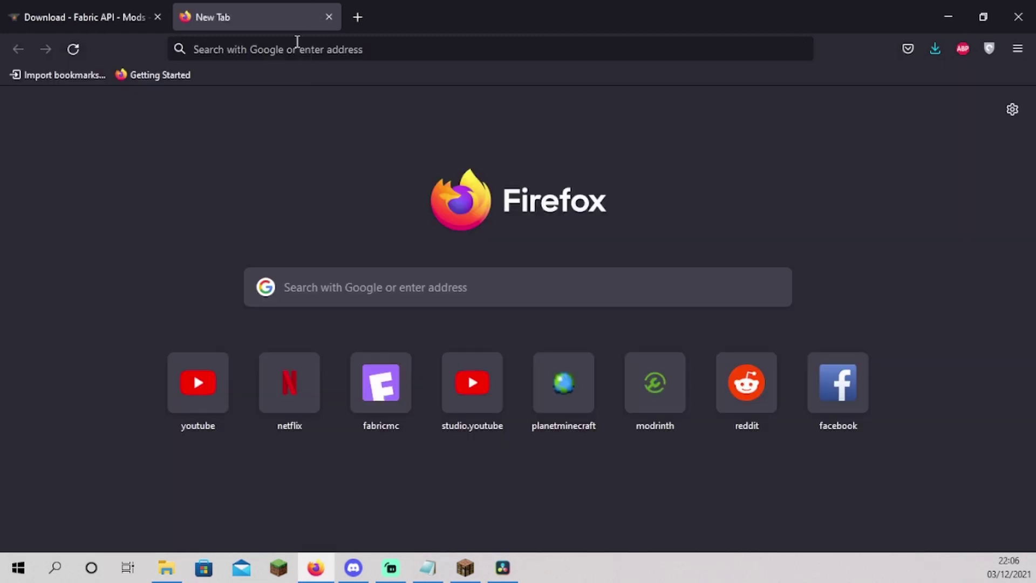
pyautogui.click(297, 42)
pyautogui.write('https://modrinth.com/mod/plasmo-voice')
pyautogui.press('Return')
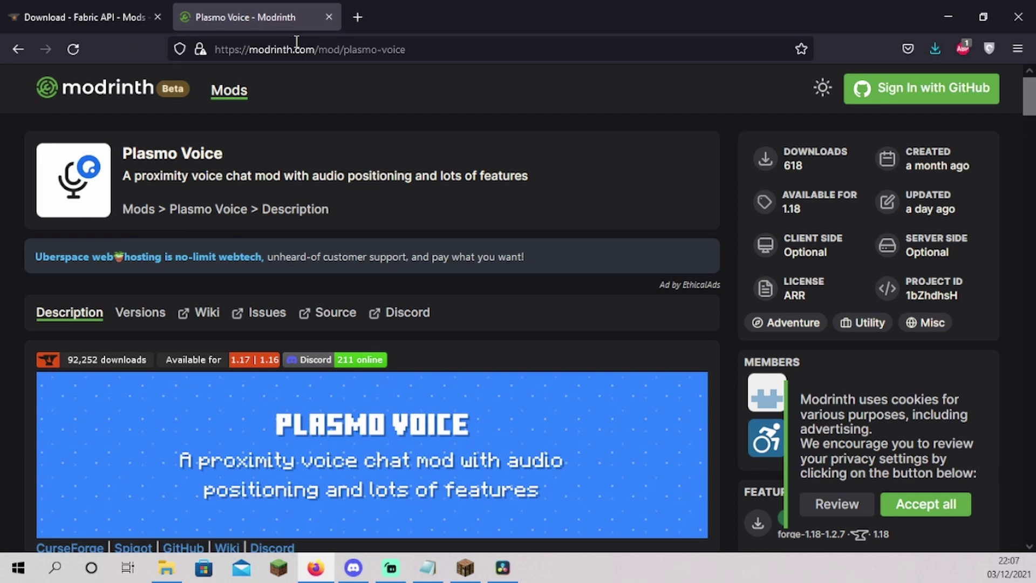
# From the Plasmo Voice versions list, download [Fabric 1.18] Plasmo Voice 1.2.7 and save plasmovoice-fabric-1.18-rc1-1.2.7.jar.
pyautogui.click(141, 316)
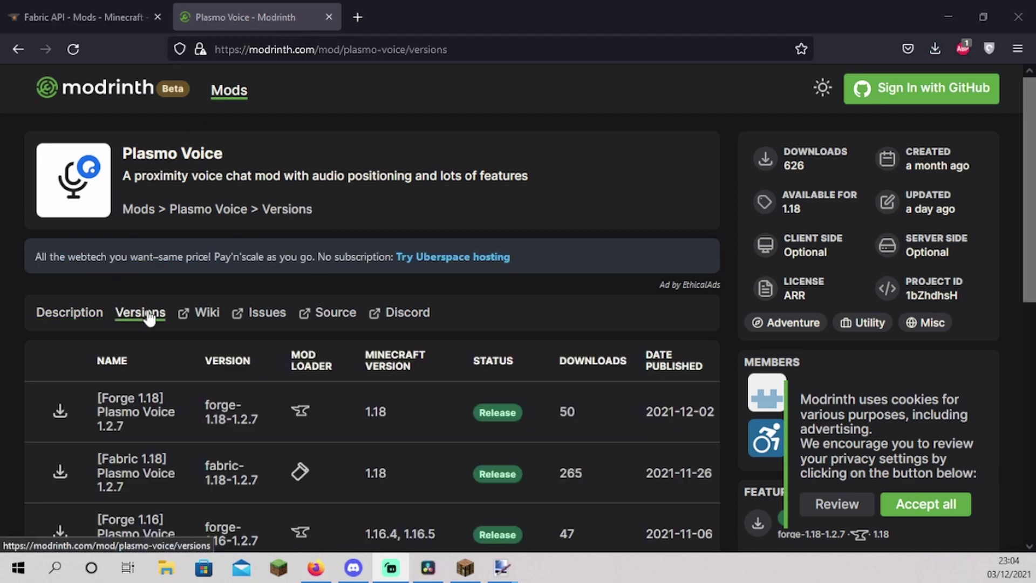
pyautogui.scroll(-3, 149, 319)
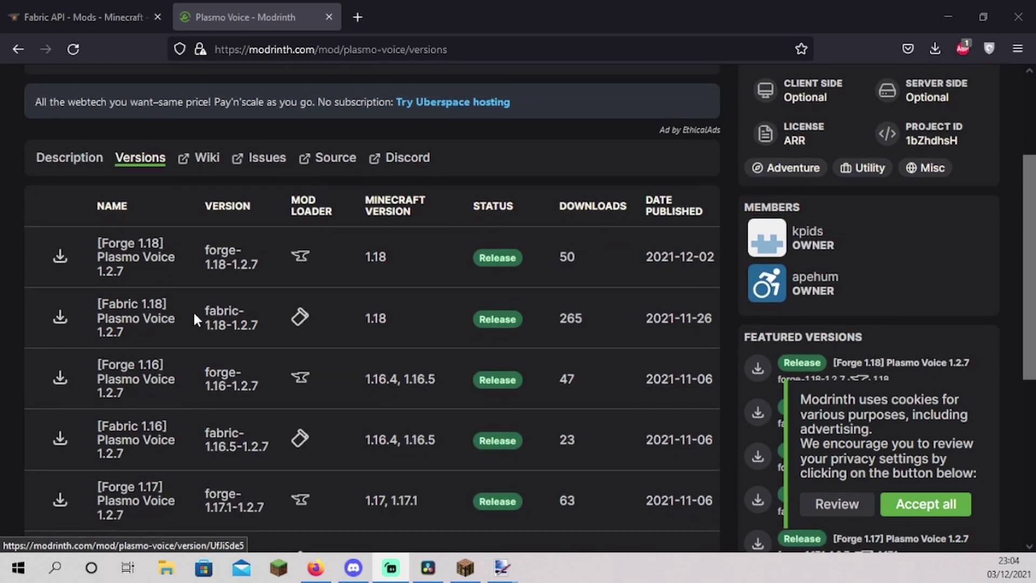
pyautogui.click(60, 320)
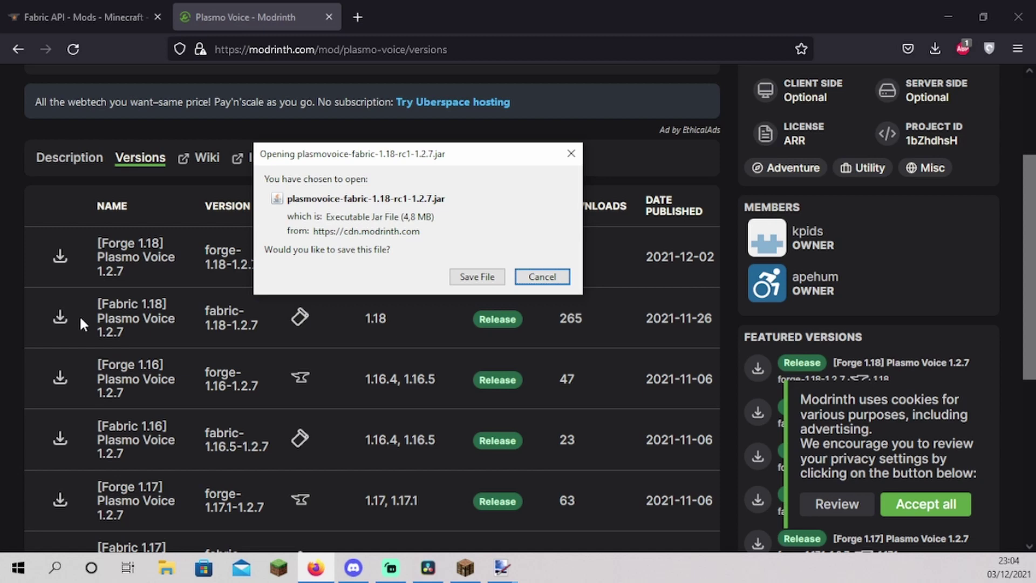
pyautogui.click(477, 277)
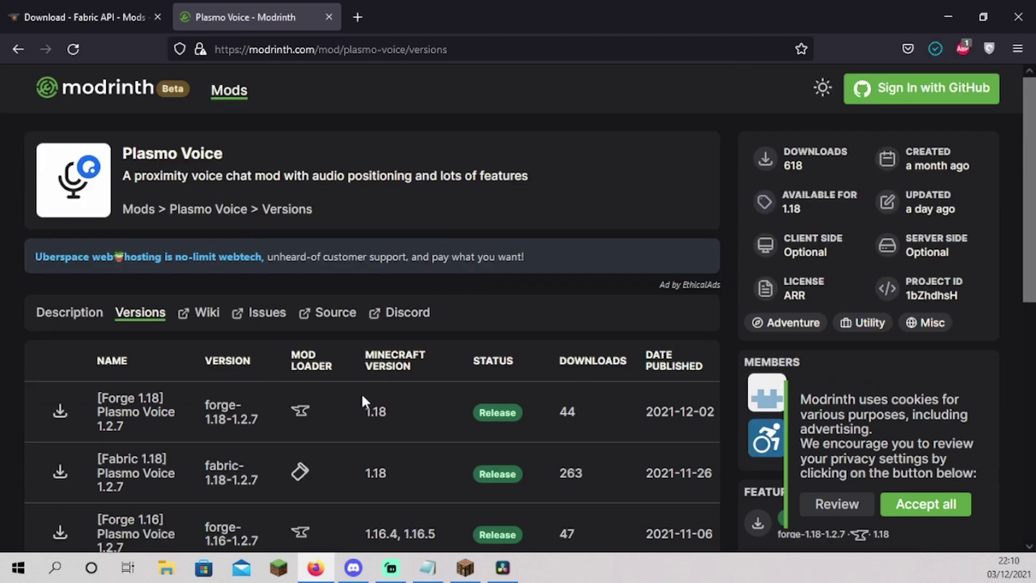
# In File Explorer, open the Downloads folder and cut plasmovoice-forge-1.18-1.2.7.jar.
pyautogui.click(166, 567)
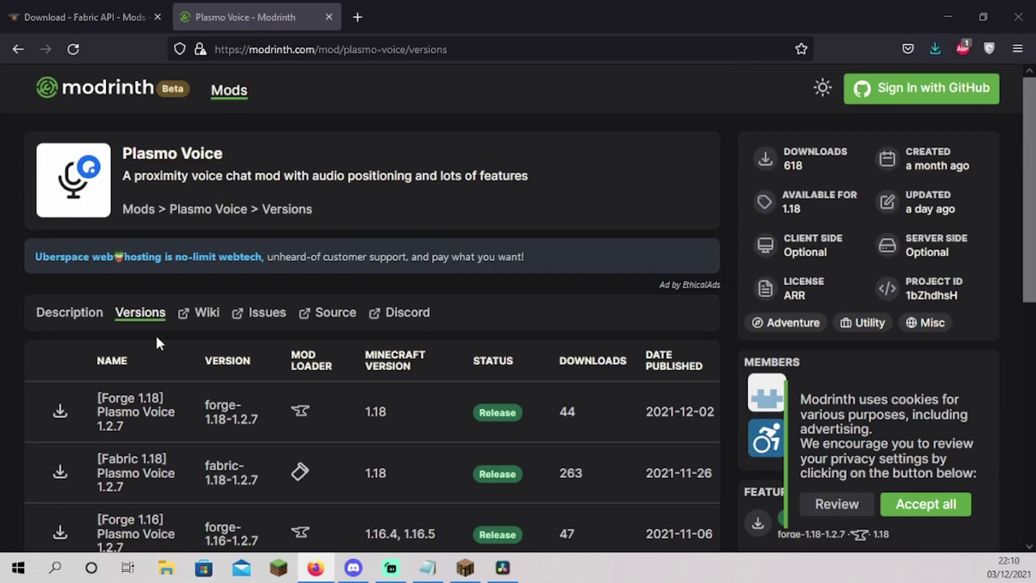
pyautogui.click(120, 186)
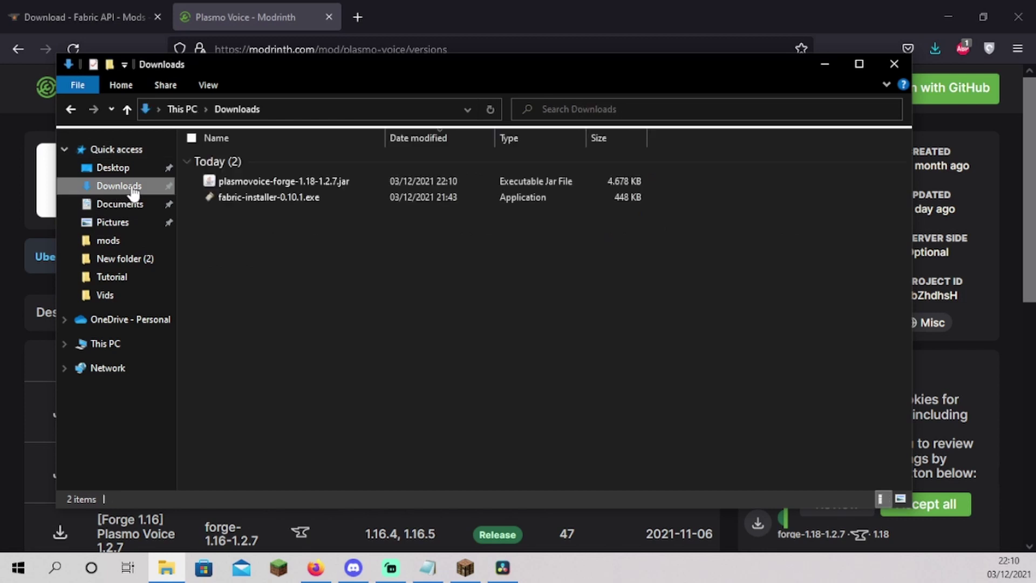
pyautogui.rightClick(280, 180)
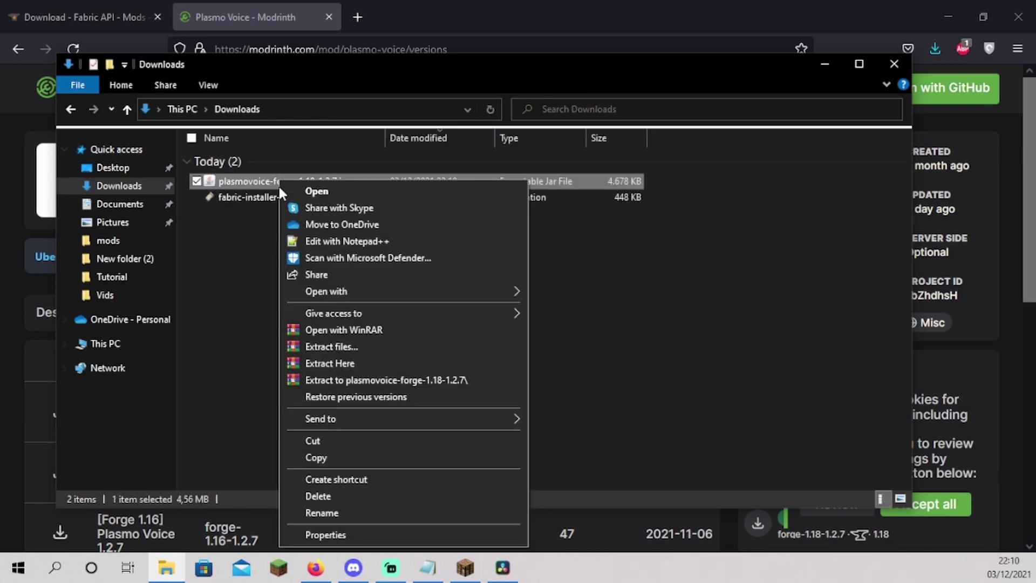
pyautogui.click(330, 442)
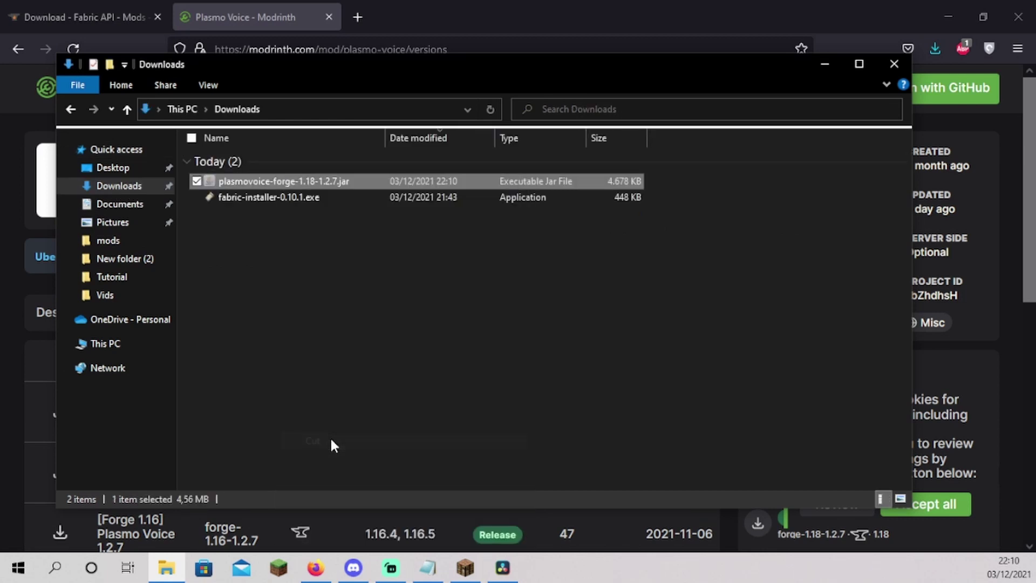
# Go to %appdata%/.minecraft, open the mods folder and paste the cut Plasmo Voice jar into it.
pyautogui.hotkey('alt', 'd')
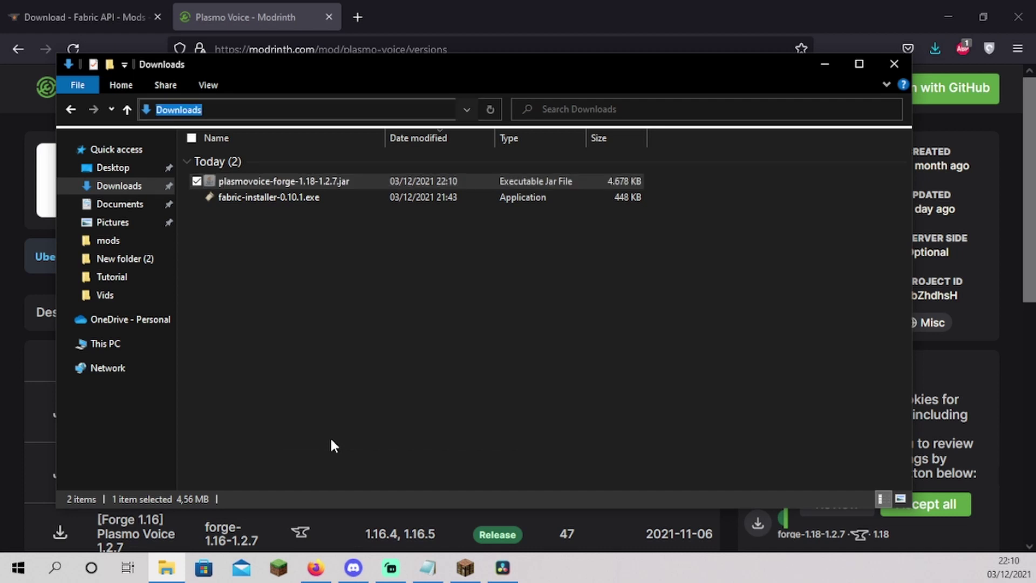
pyautogui.write('%appdata%/.minecraft')
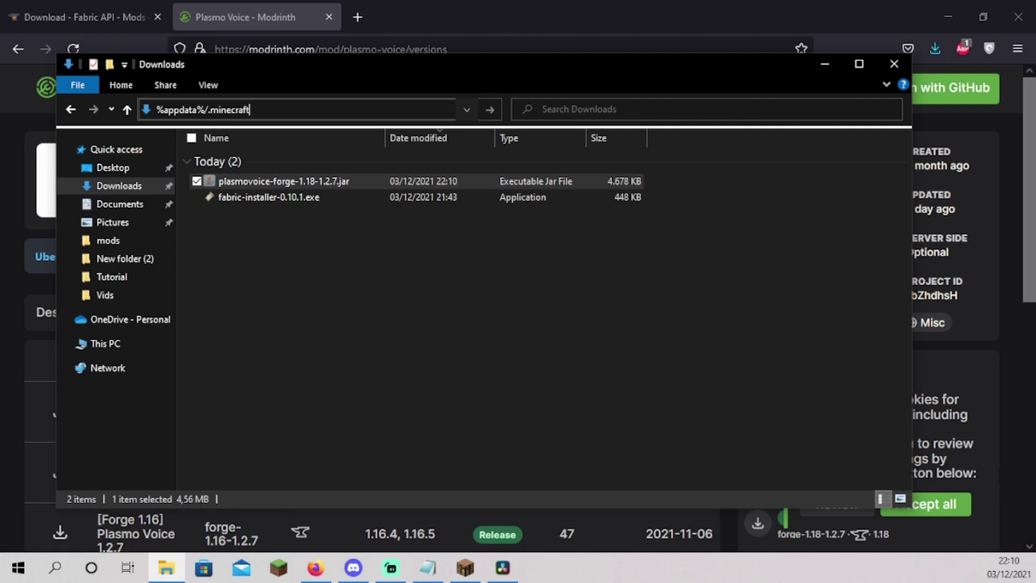
pyautogui.press('Return')
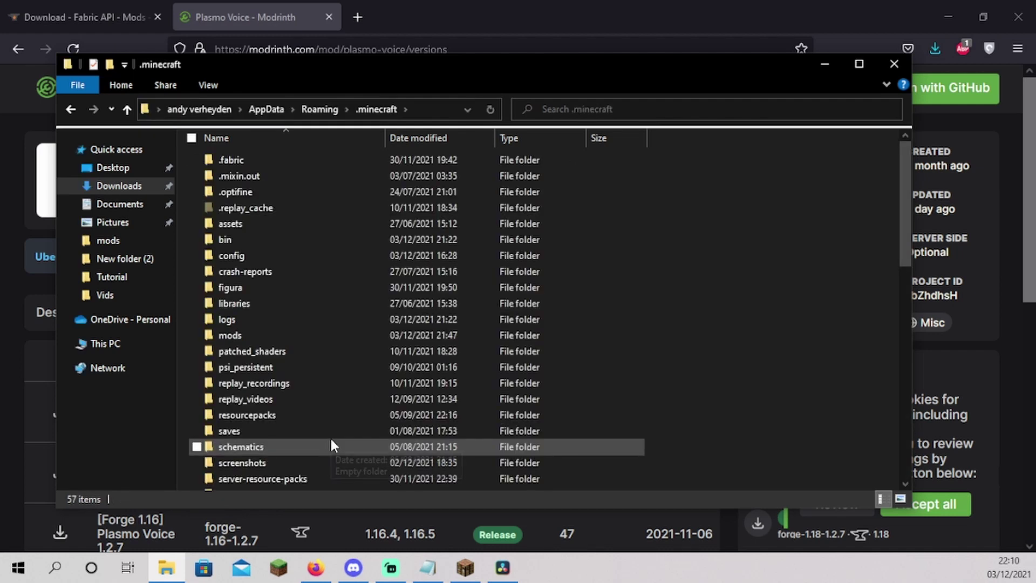
pyautogui.doubleClick(250, 335)
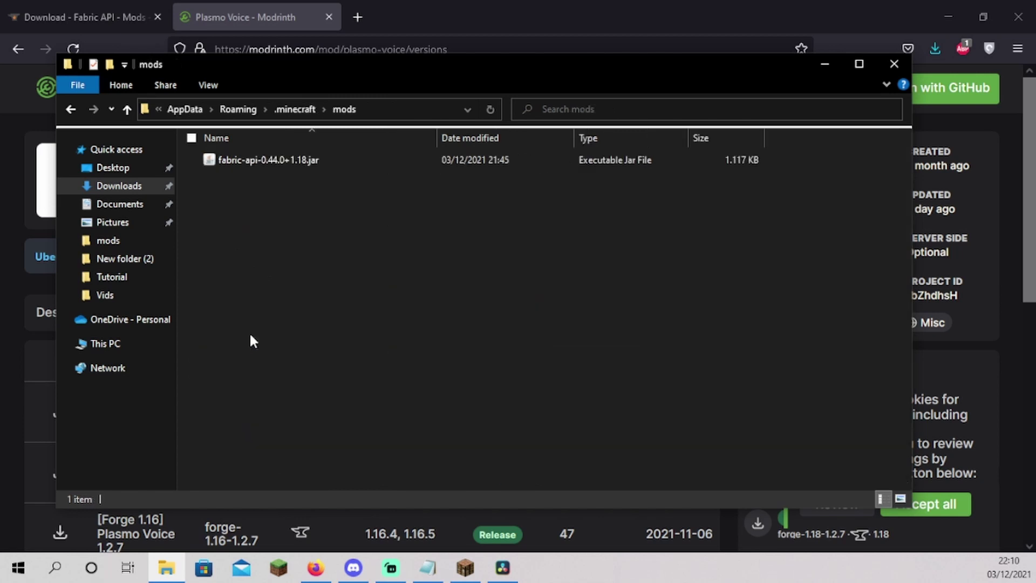
pyautogui.rightClick(250, 264)
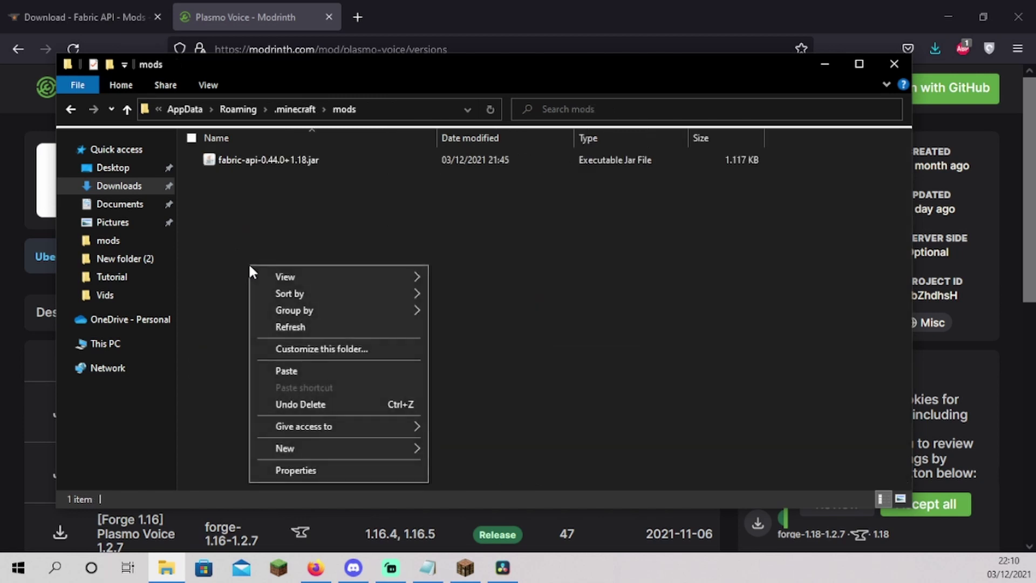
pyautogui.click(296, 370)
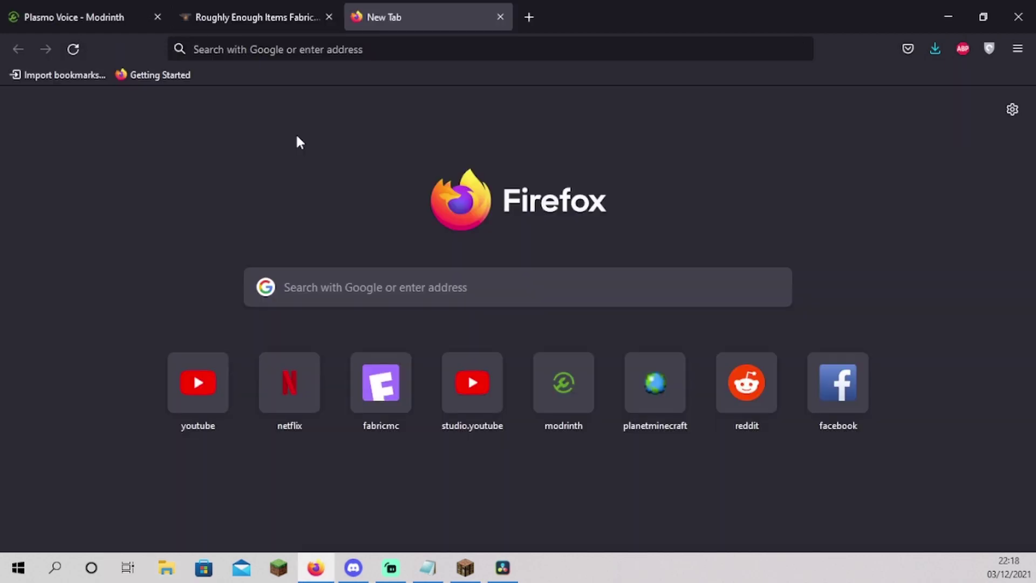
# In Firefox, show all files of Roughly Enough Items Fabric (REI) on CurseForge and filter them by game version Minecraft 1.18.
pyautogui.click(243, 13)
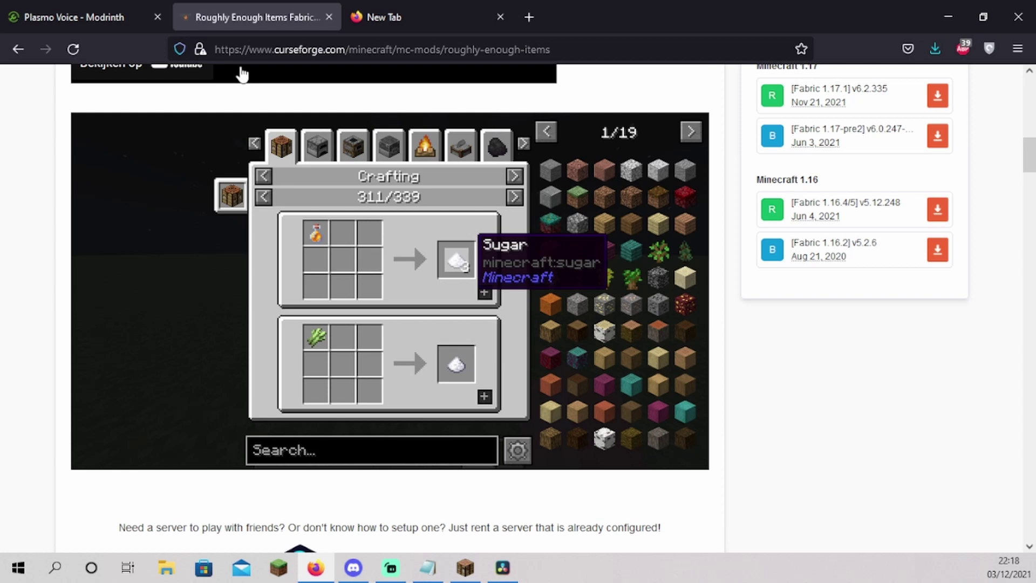
pyautogui.scroll(10, 248, 98)
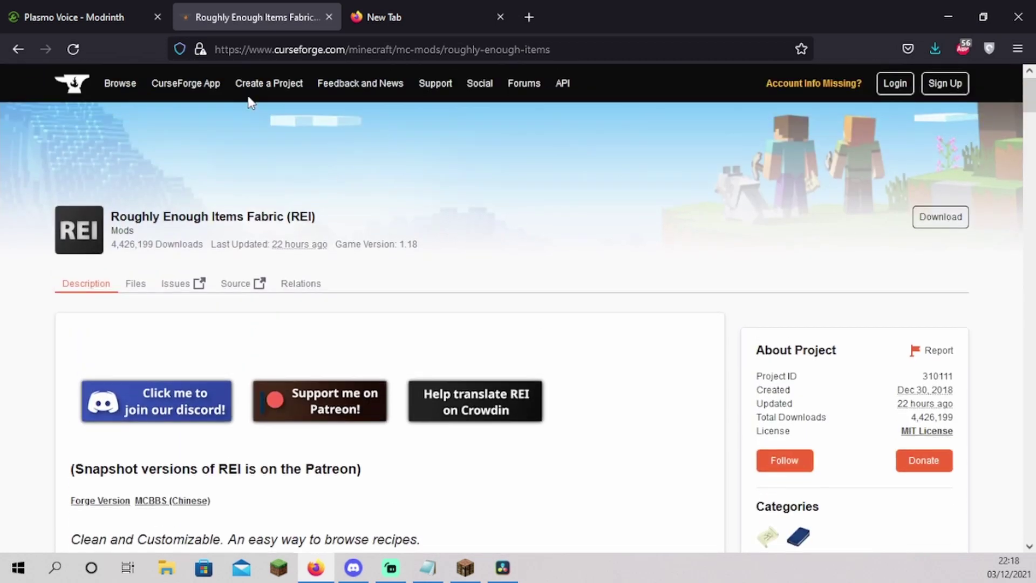
pyautogui.click(136, 289)
pyautogui.scroll(-5, 134, 294)
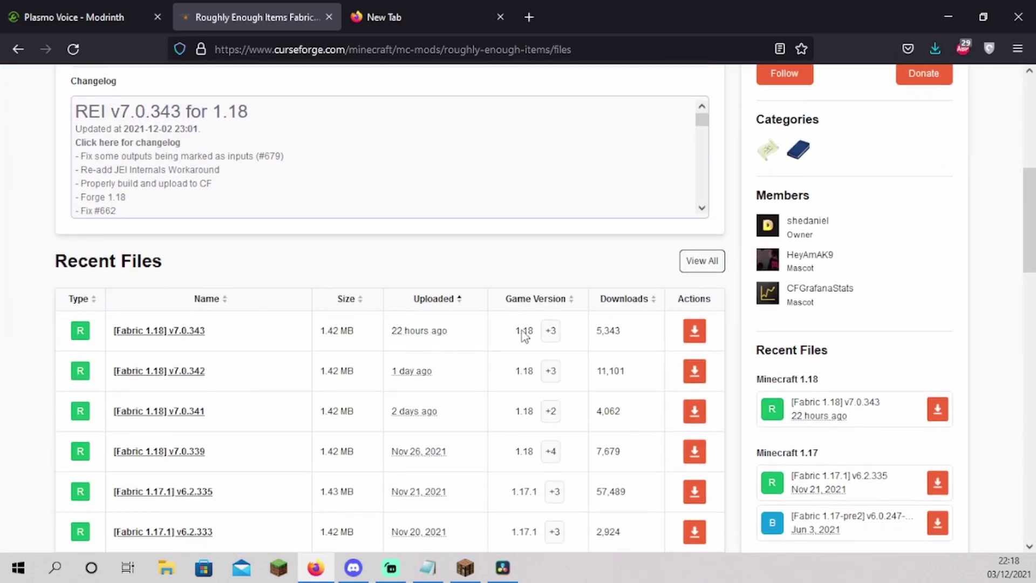
pyautogui.click(685, 263)
pyautogui.scroll(-3, 685, 275)
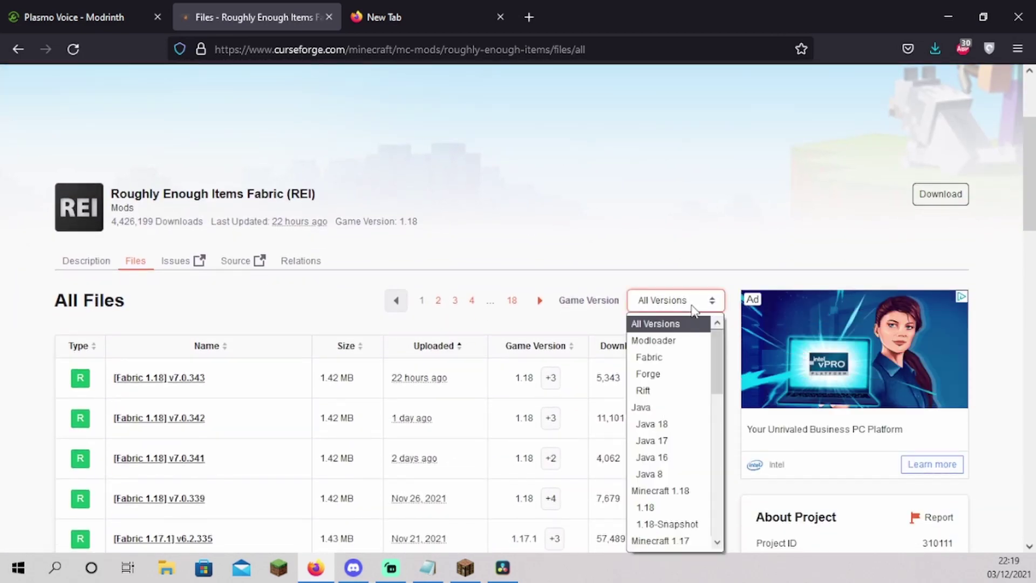
pyautogui.scroll(-3, 693, 311)
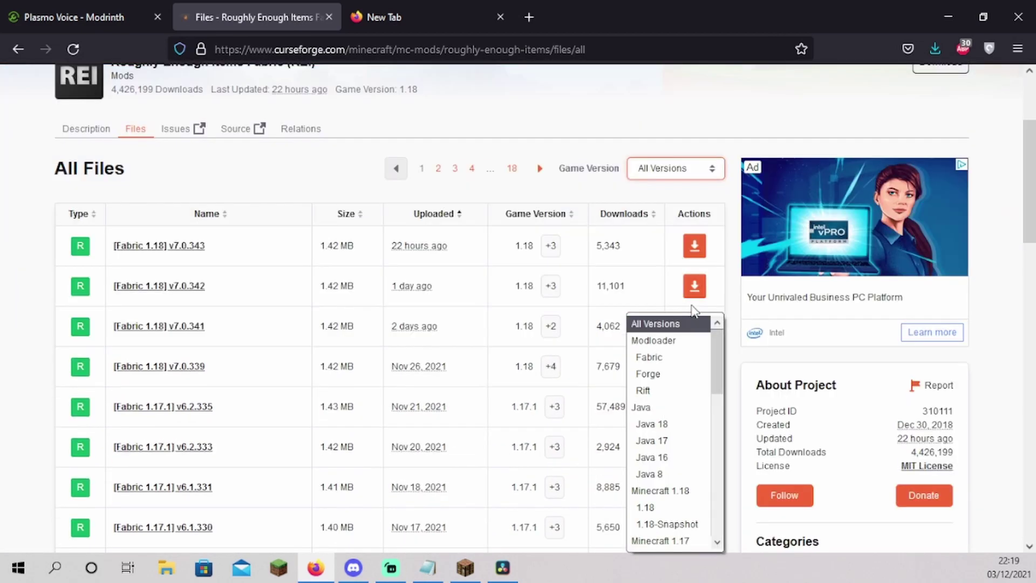
pyautogui.click(681, 492)
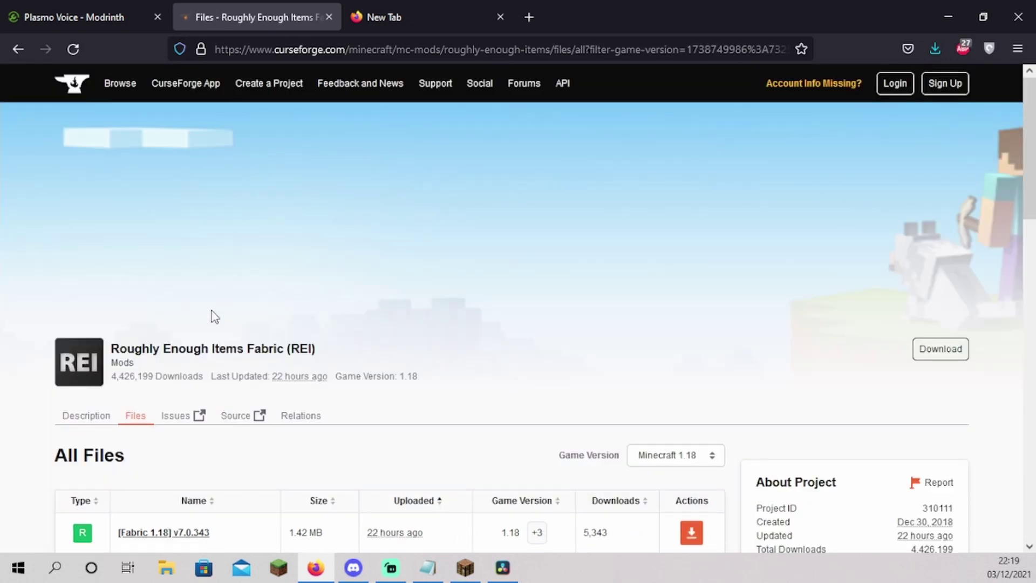
# Download the [Fabric 1.18] v7.0.343 file of Roughly Enough Items and save RoughlyEnoughItems-7.0.343.jar.
pyautogui.scroll(-3, 214, 315)
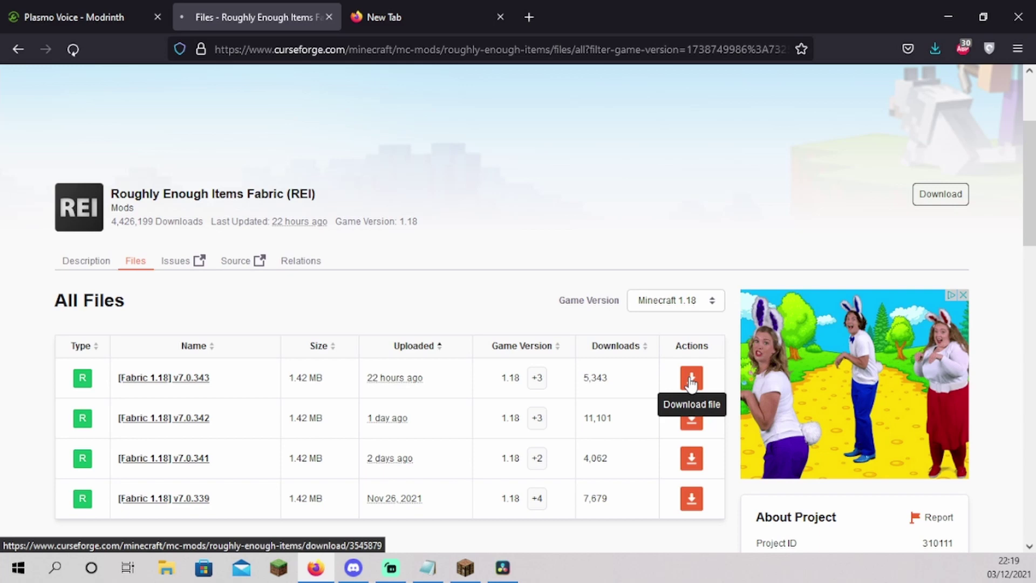
pyautogui.click(690, 379)
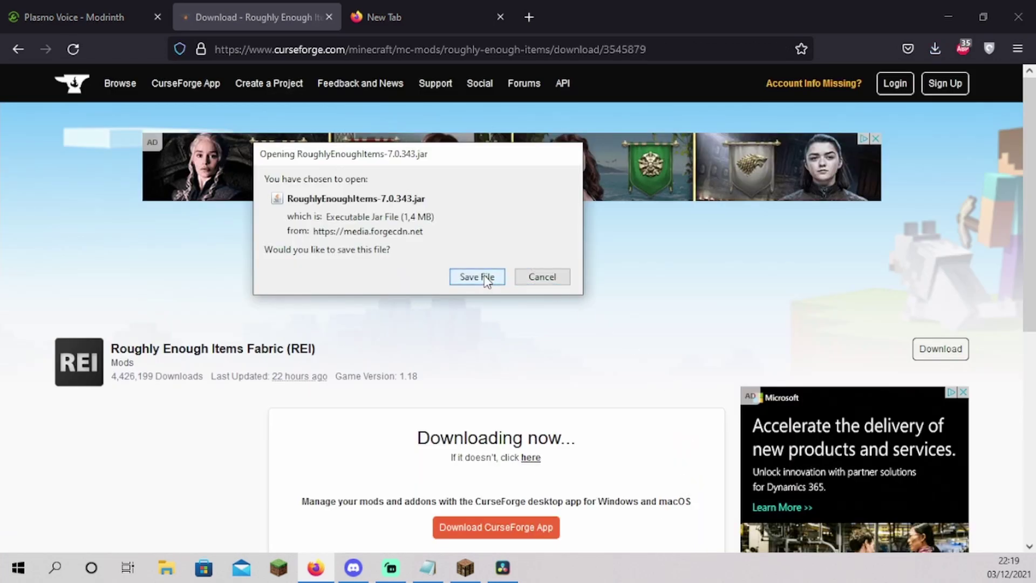
pyautogui.click(485, 278)
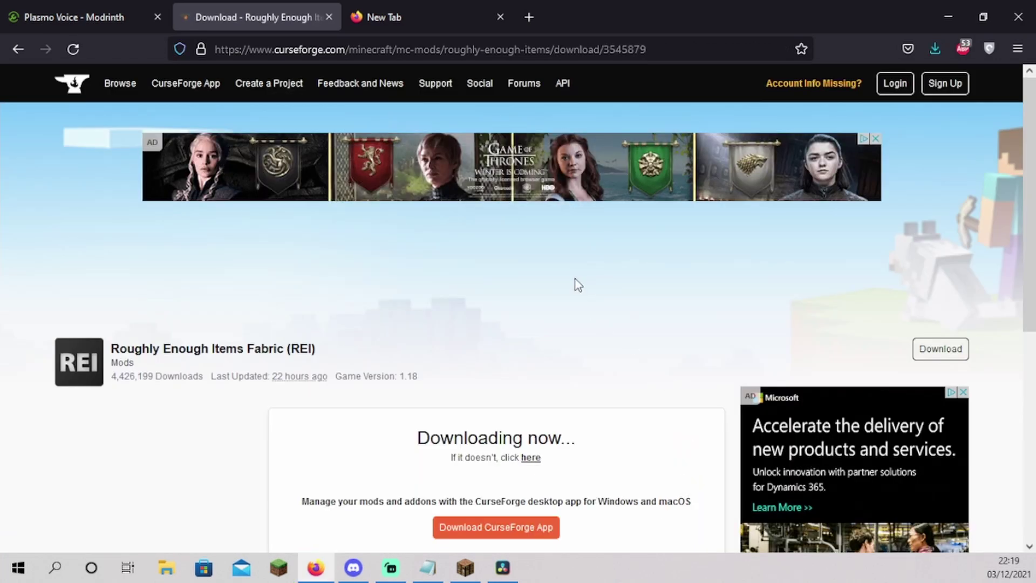
# In File Explorer, open the Downloads folder and cut RoughlyEnoughItems-7.0.343.jar.
pyautogui.click(166, 566)
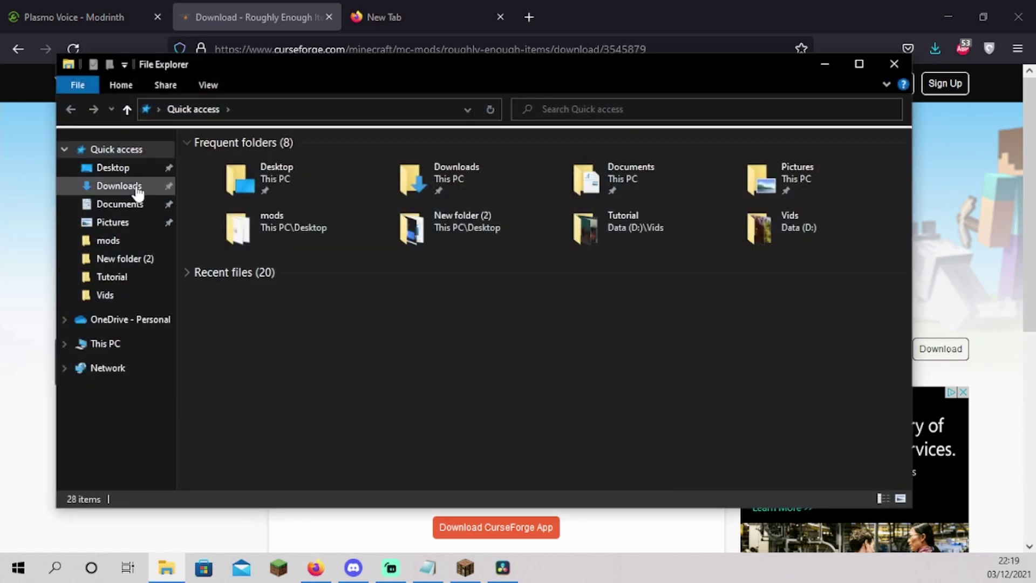
pyautogui.click(136, 186)
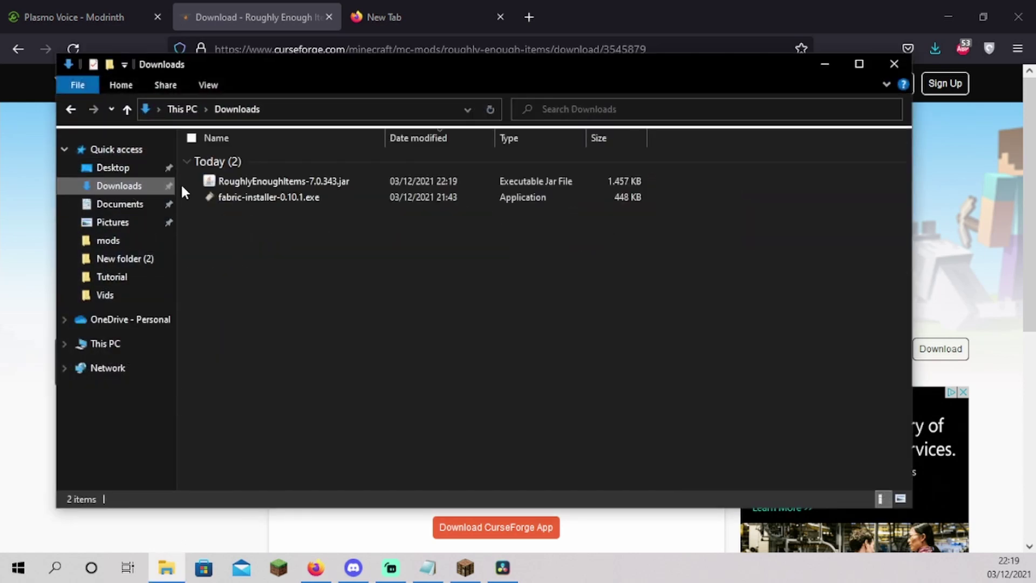
pyautogui.click(248, 178)
pyautogui.rightClick(248, 178)
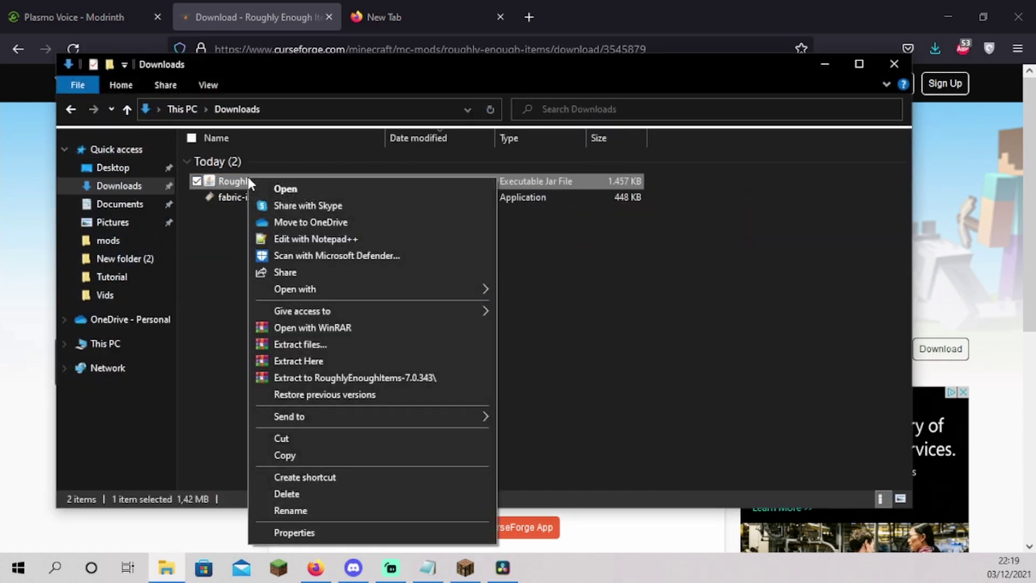
pyautogui.click(295, 438)
# Go to %appdata%/.minecraft, open the mods folder and paste the cut Roughly Enough Items jar into it.
pyautogui.hotkey('alt', 'd')
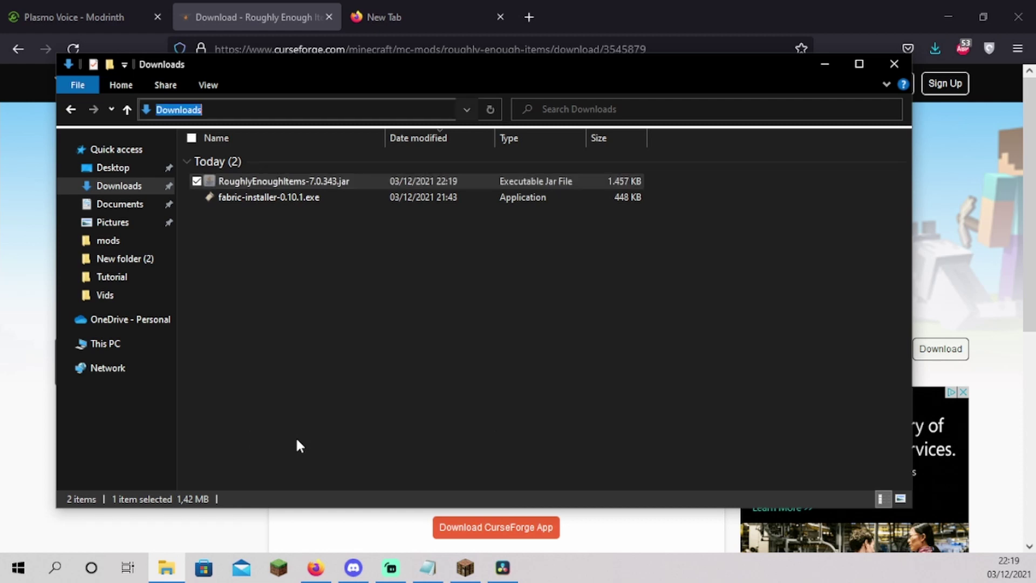
pyautogui.write('%appdata%')
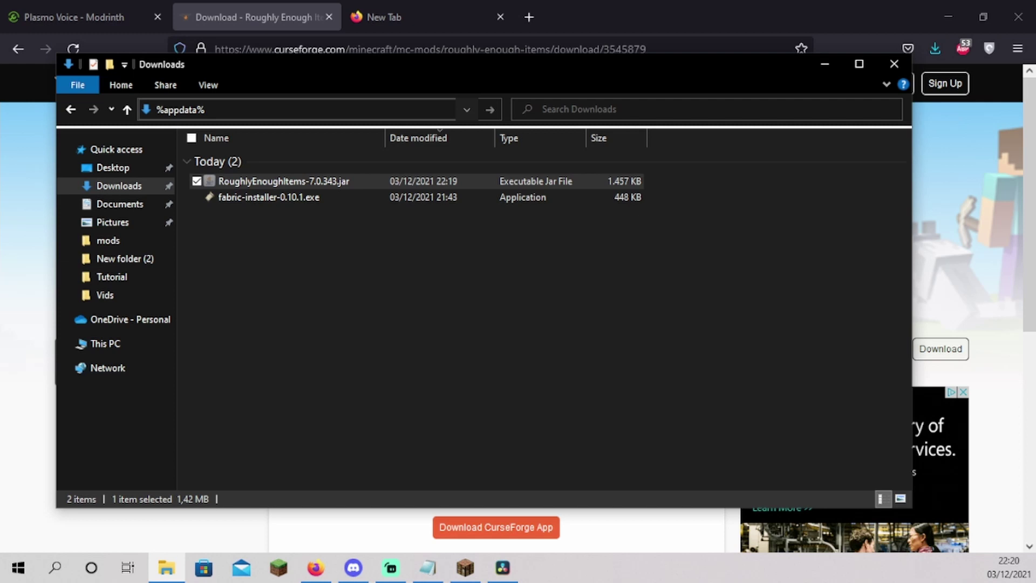
pyautogui.write('/.minecraft')
pyautogui.press('Return')
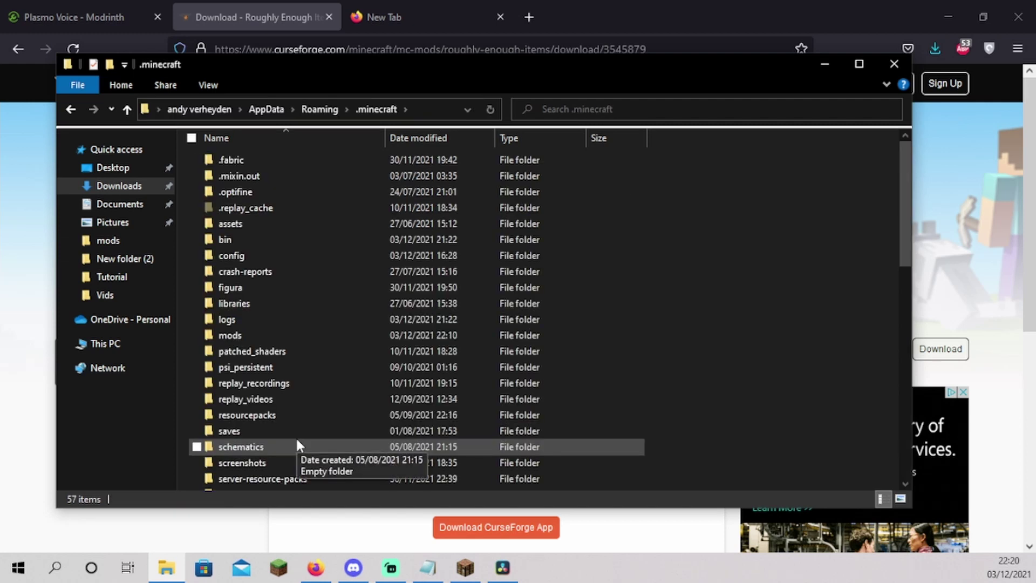
pyautogui.doubleClick(252, 334)
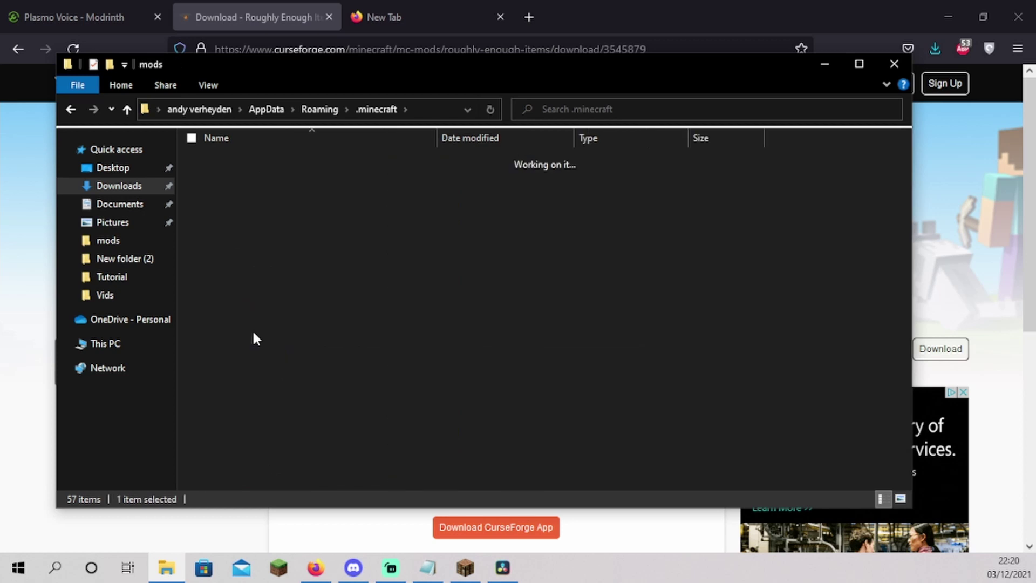
pyautogui.rightClick(251, 234)
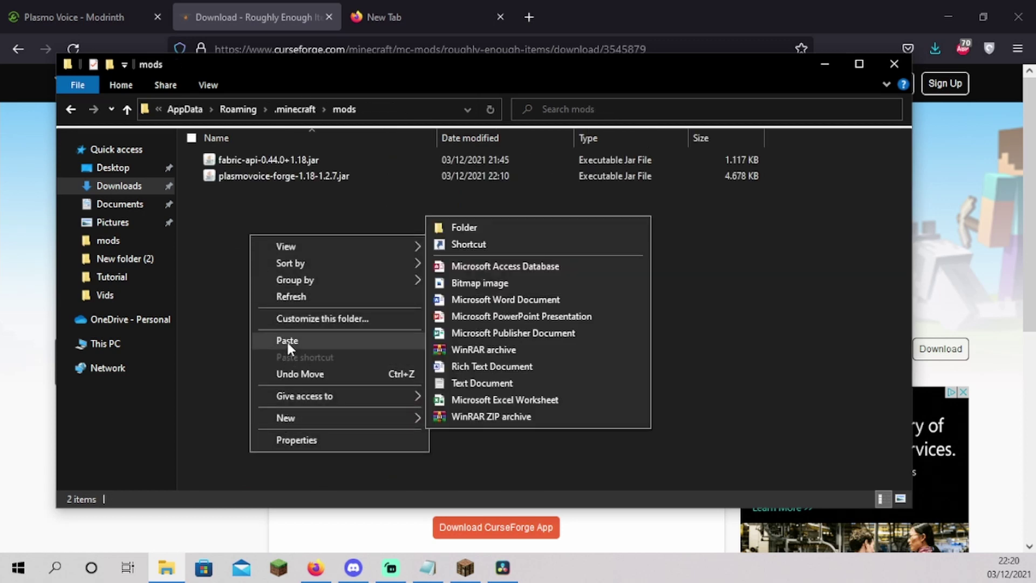
pyautogui.click(288, 341)
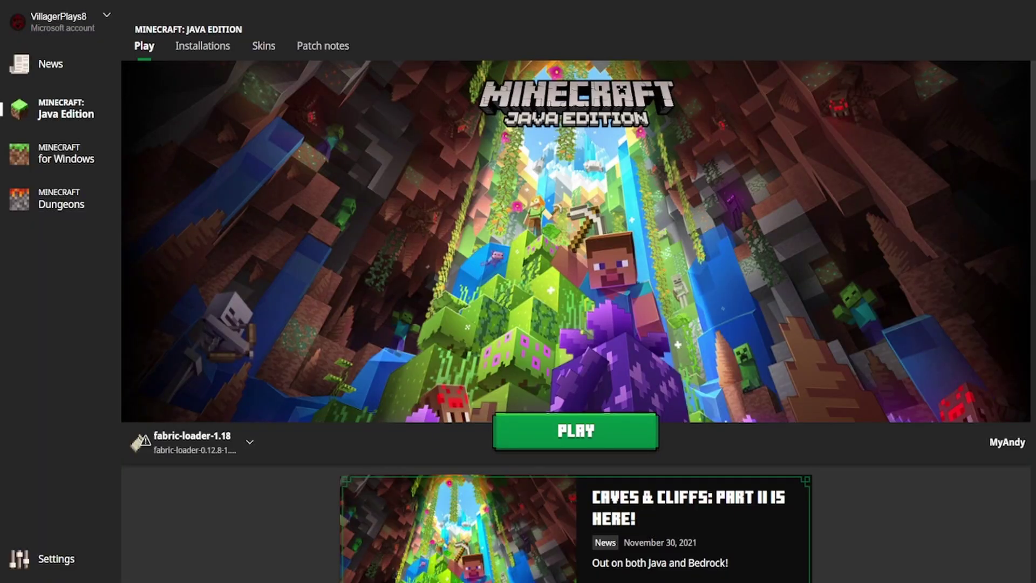
# In the Minecraft Launcher, start the fabric-loader-1.18 installation and accept playing the modified version.
pyautogui.moveTo(141, 443)
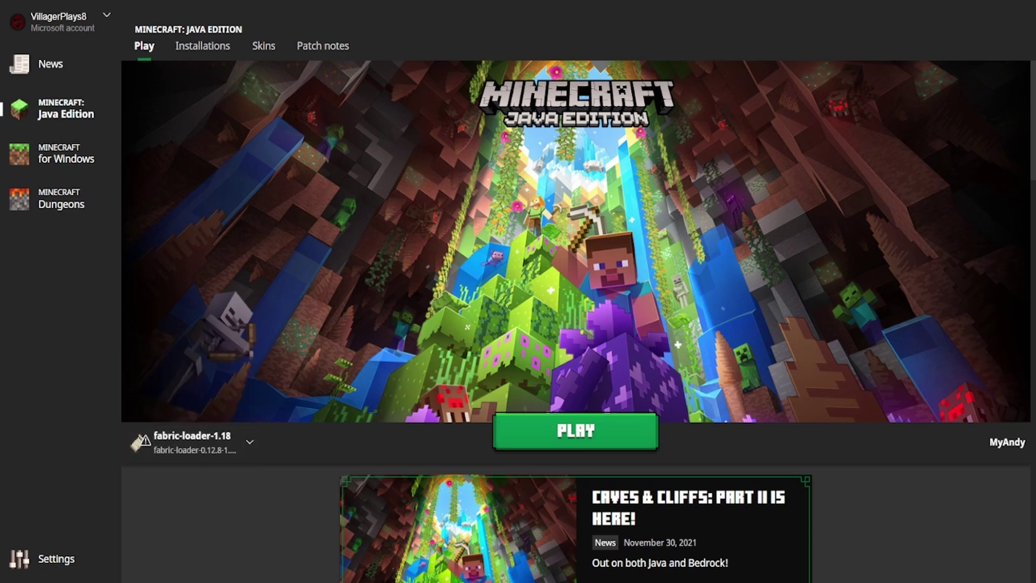
pyautogui.click(565, 429)
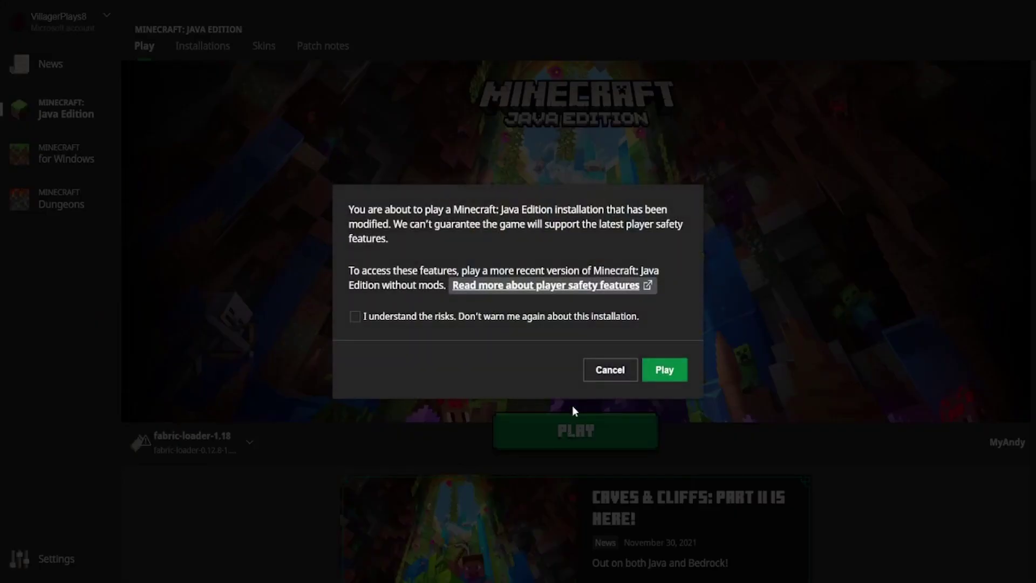
pyautogui.click(663, 369)
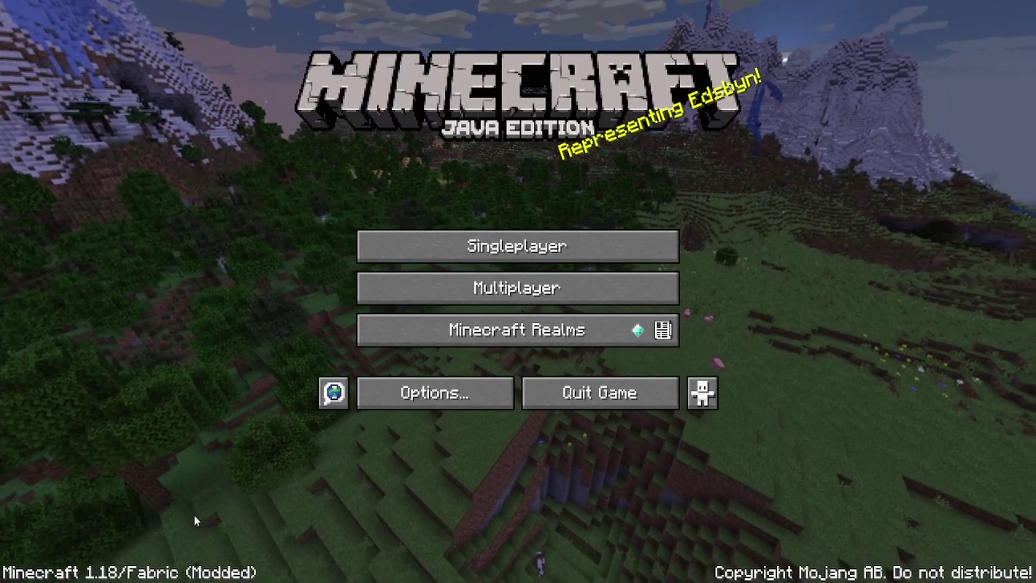